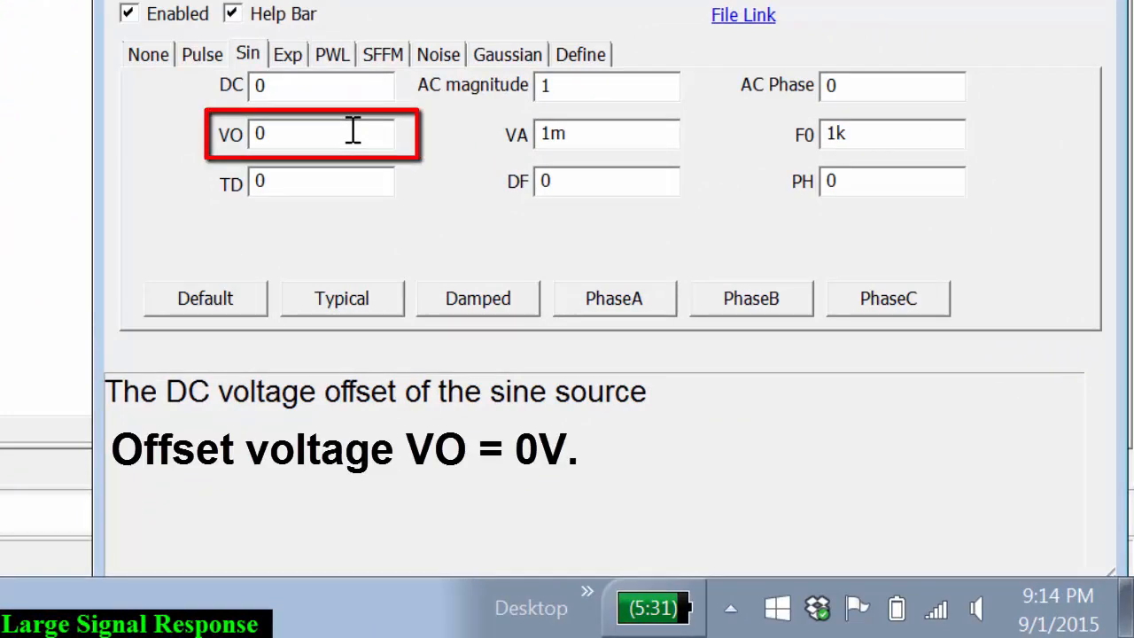
Set the sine voltage source's peak amplitude VA to 2
left_click_drag(615, 132, 499, 144)
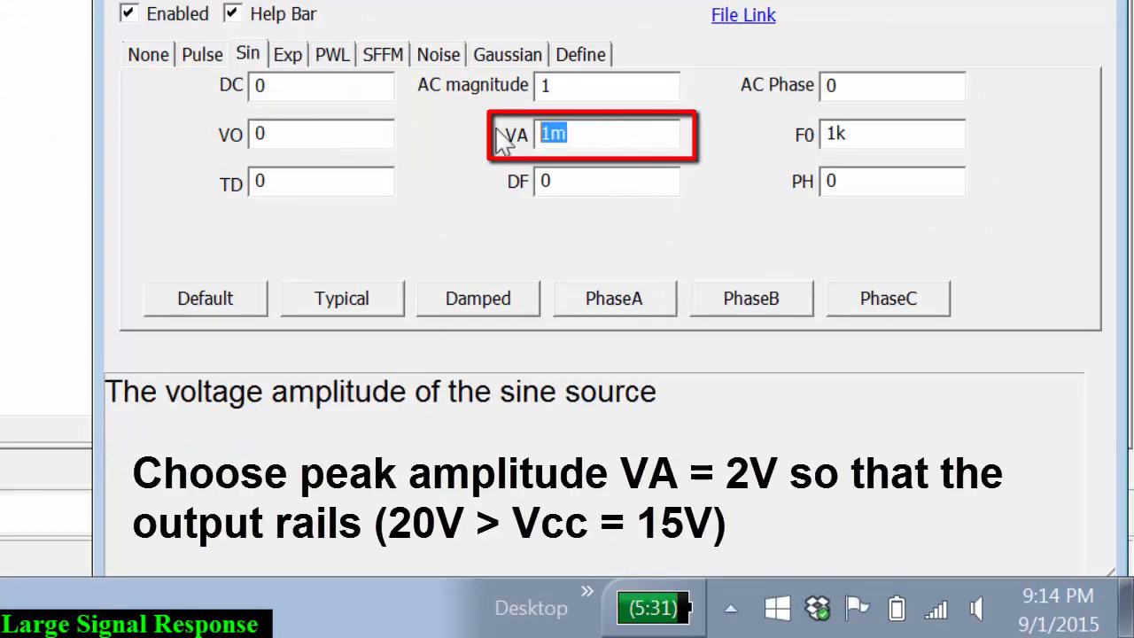
type("2")
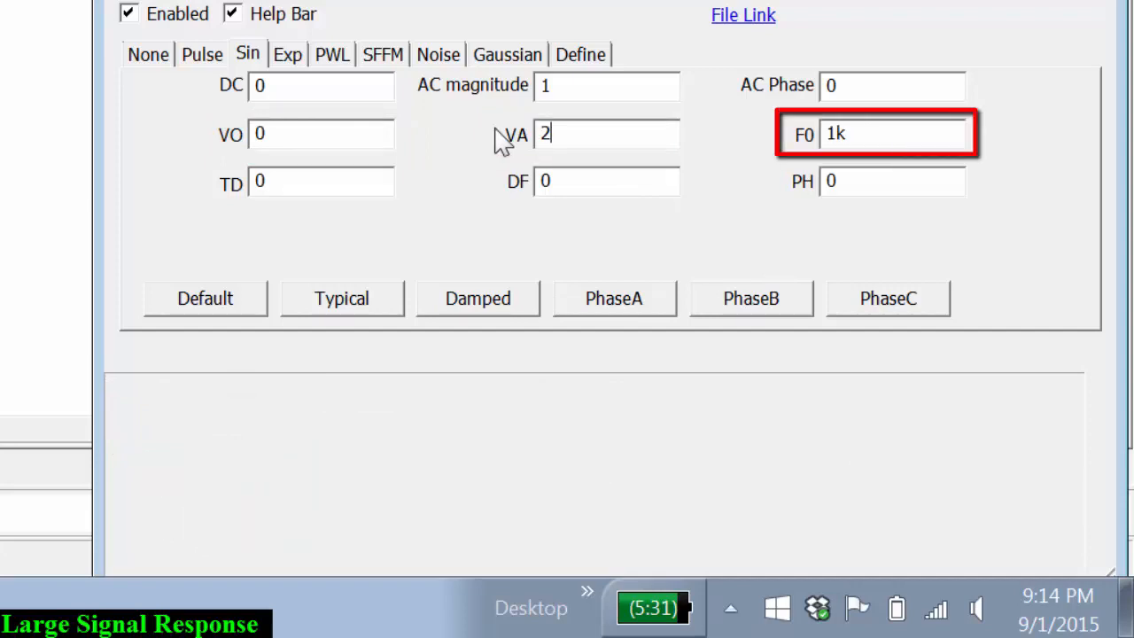
left_click(935, 134)
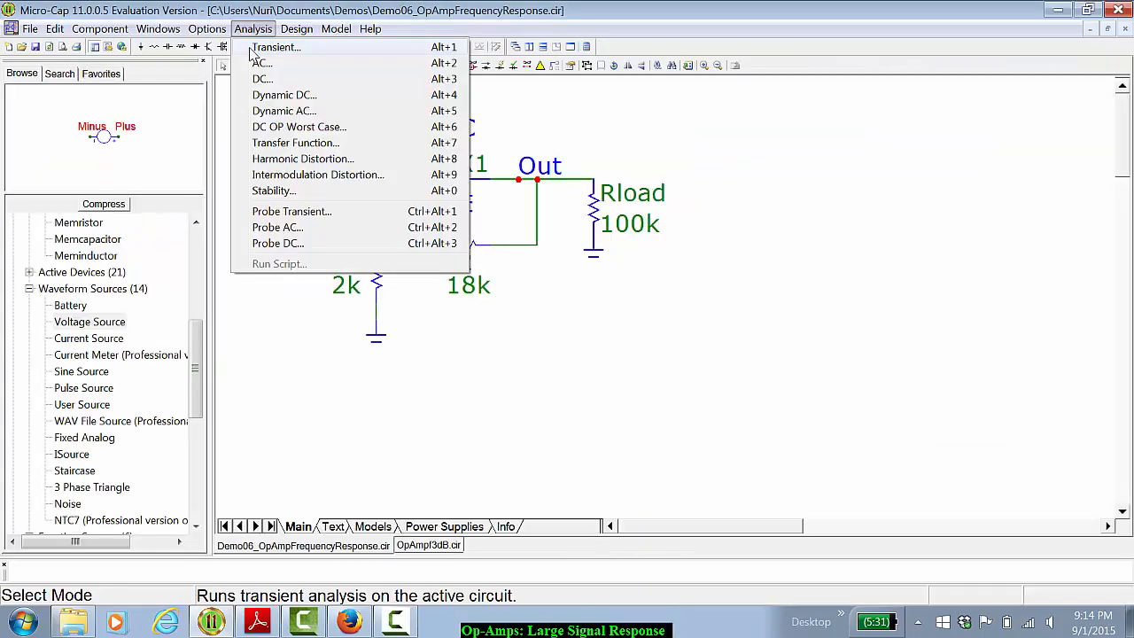
Open a transient analysis and set the time range to 10m and the maximum time step to 10u
left_click(265, 48)
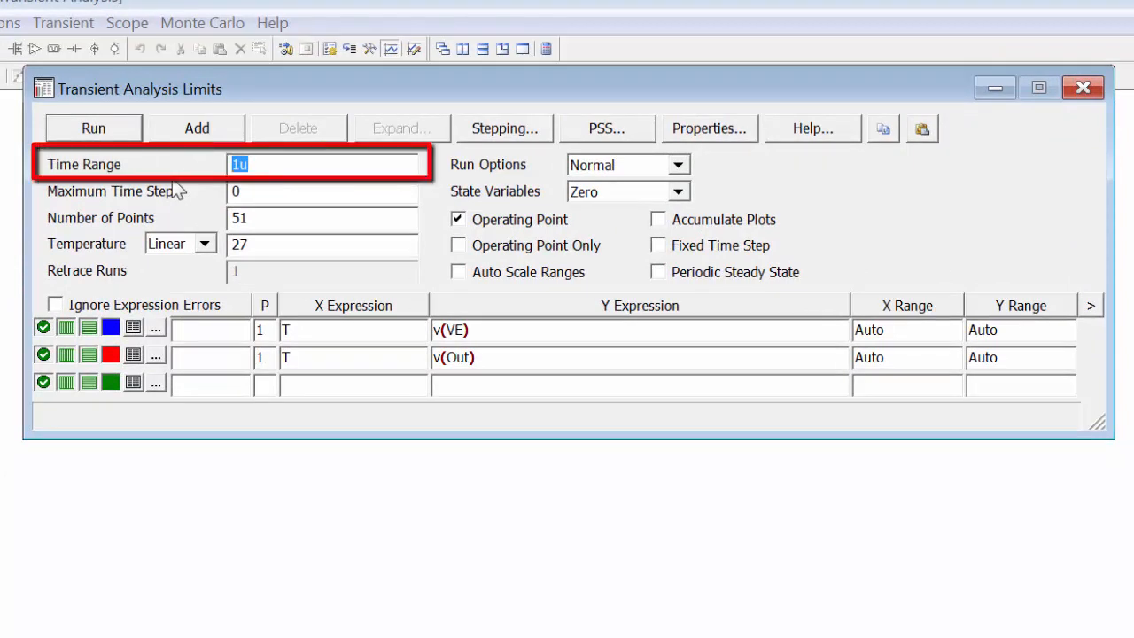
type("10m")
key("Tab")
type("100")
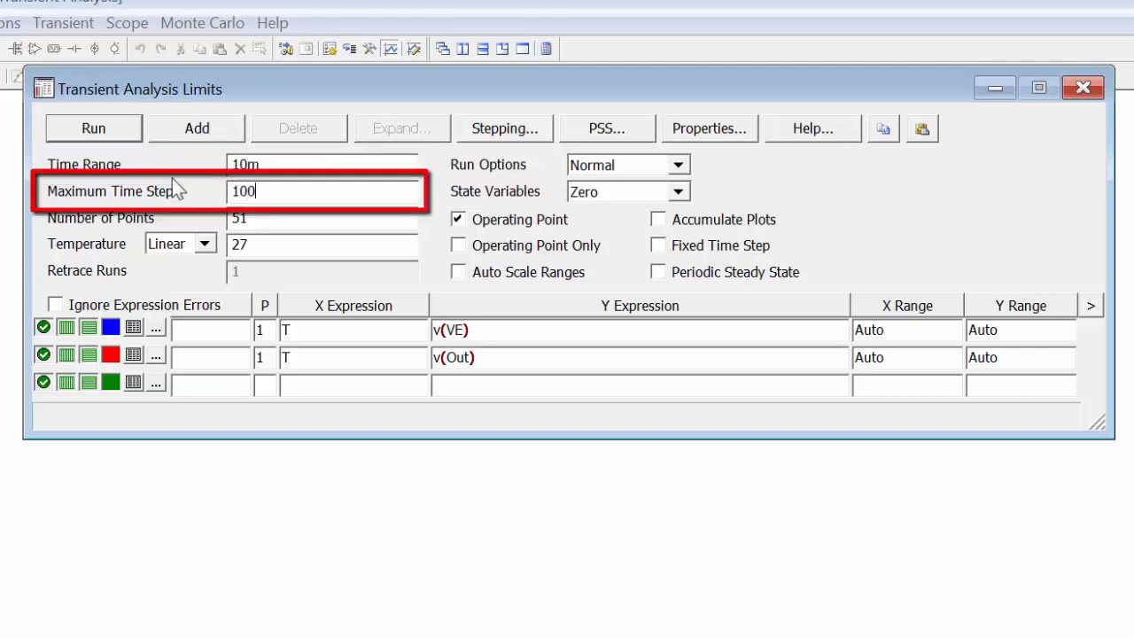
key("BackSpace")
type("u")
Replace the first plot row's Y expression with v(Out) and delete the duplicate second row
left_click(530, 356)
key("ctrl+c")
left_click_drag(489, 333, 337, 334)
key("ctrl+v")
left_click(499, 358)
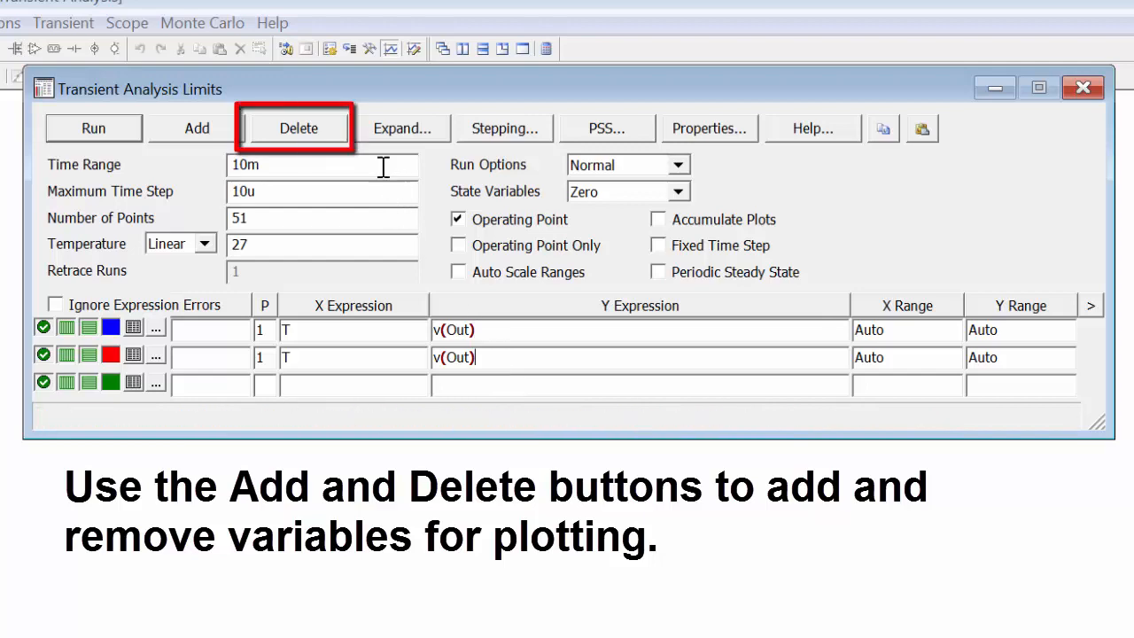
left_click(327, 140)
Set both the X range and the Y range of the plot rows to AutoAlways
left_click(904, 330)
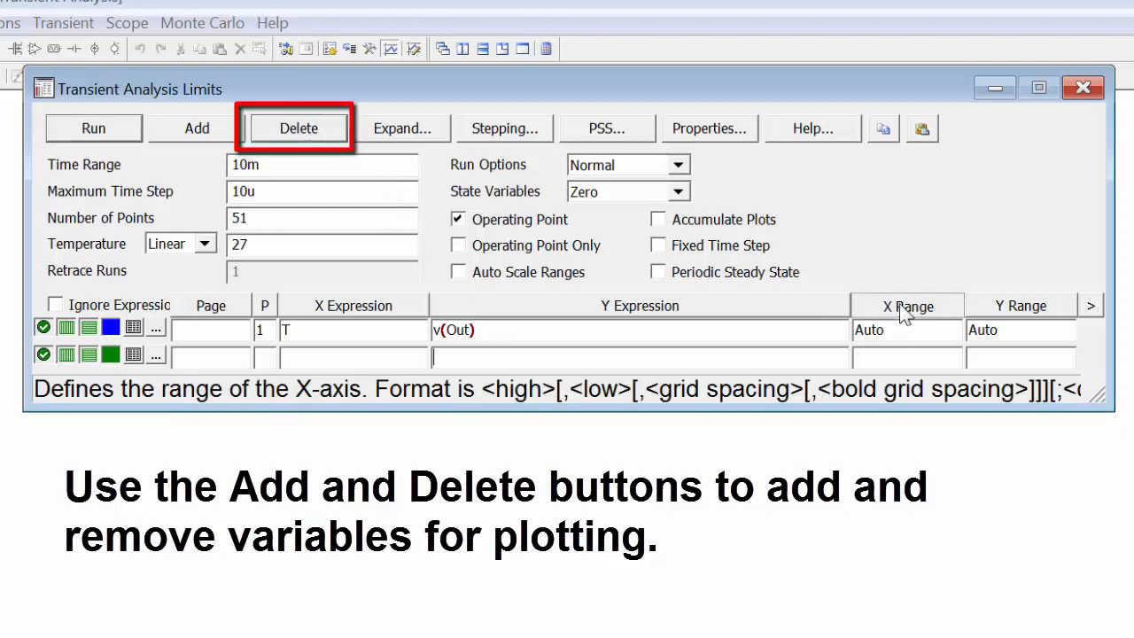
left_click(881, 355)
left_click(1027, 329)
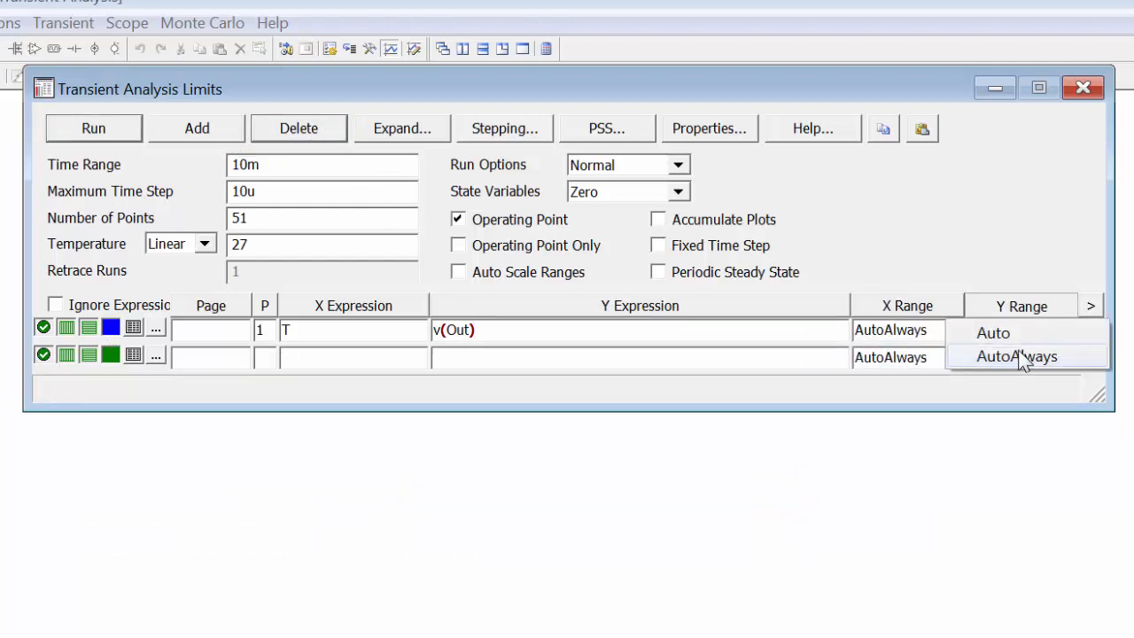
left_click(1013, 356)
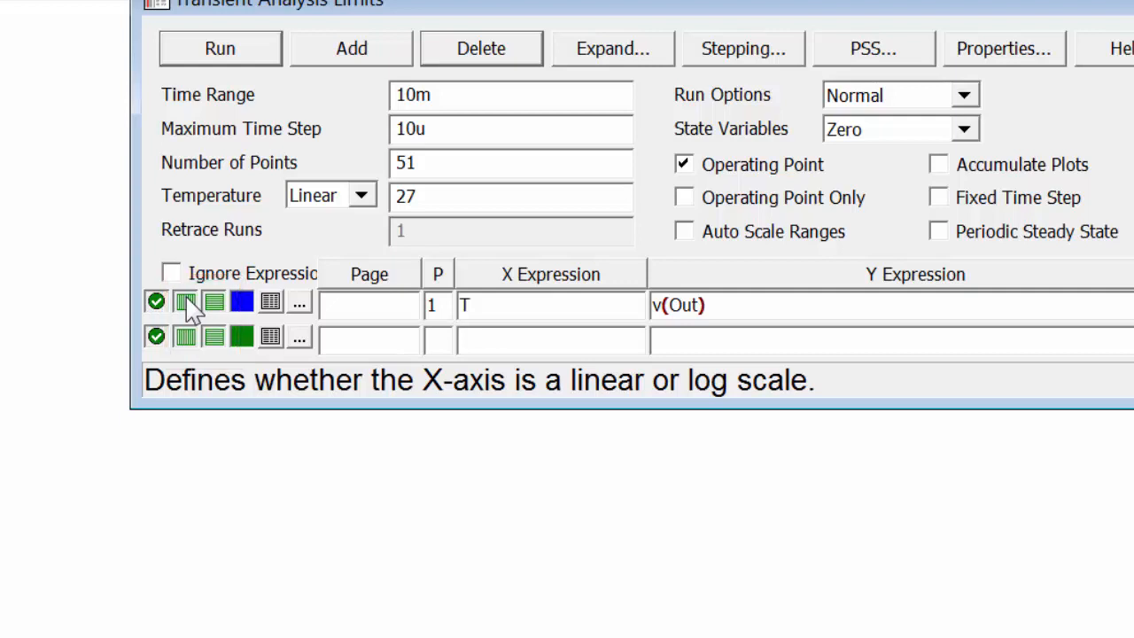
Switch the v(Out) row's X-axis to log and back to linear scale, and run the transient analysis
left_click(186, 302)
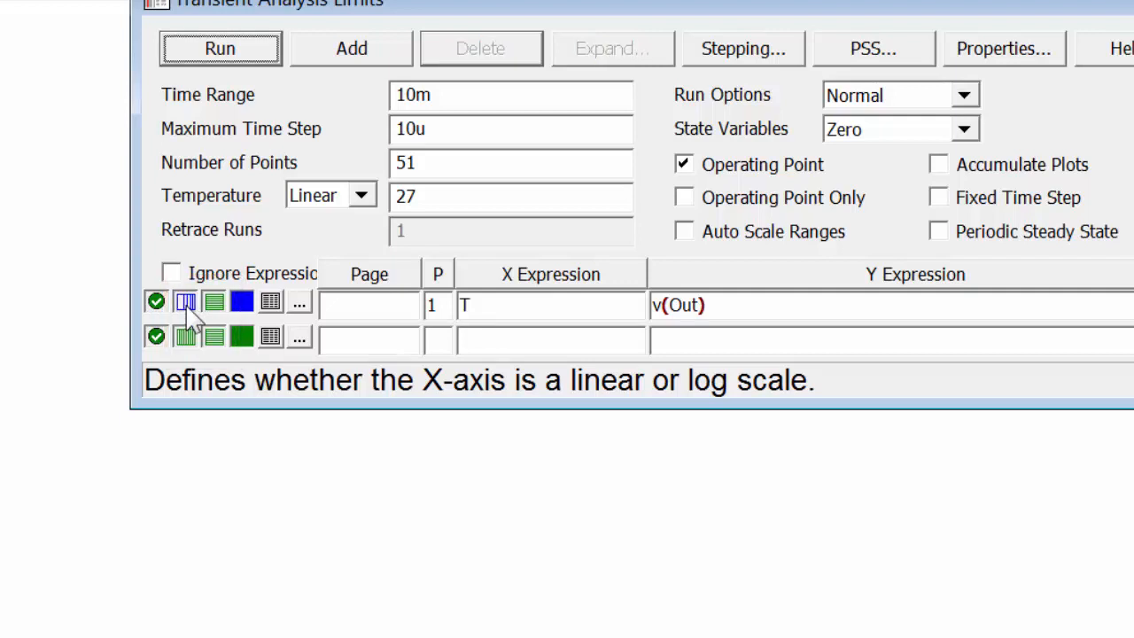
left_click(188, 305)
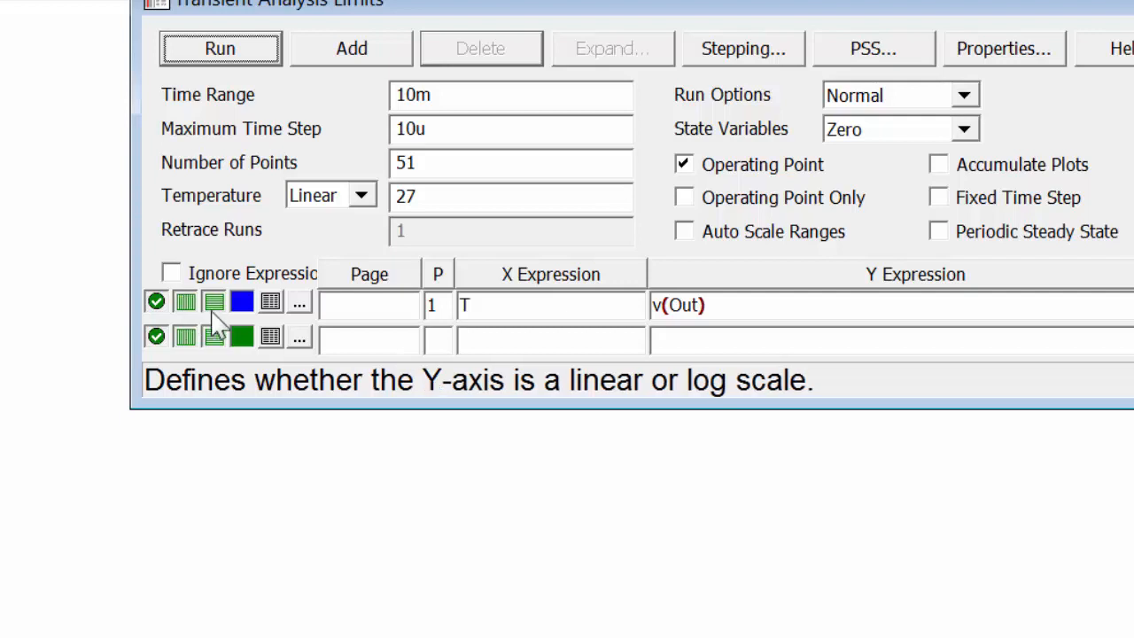
left_click(479, 310)
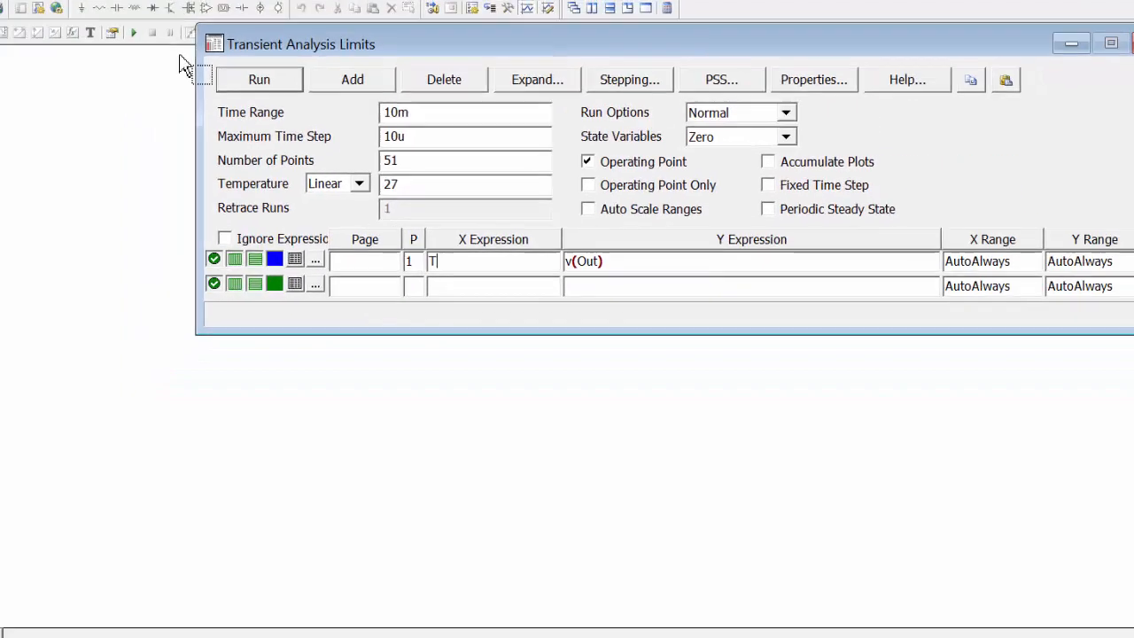
left_click(236, 49)
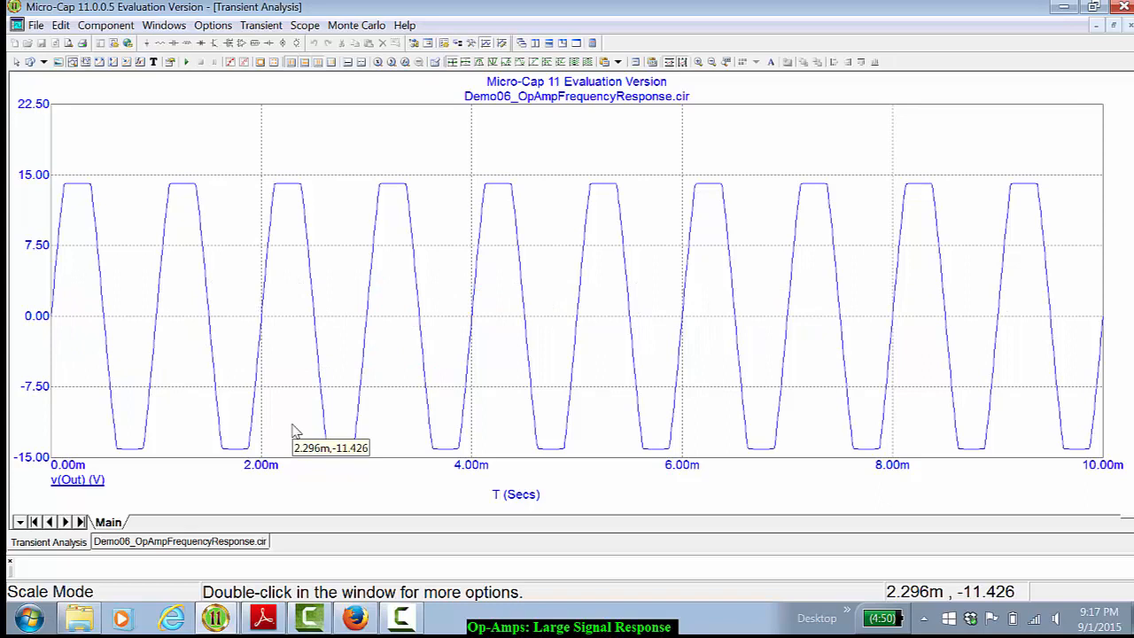
Measure the output's clipping levels with one cursor on the first lower plateau and the other on the second upper plateau
left_click(86, 62)
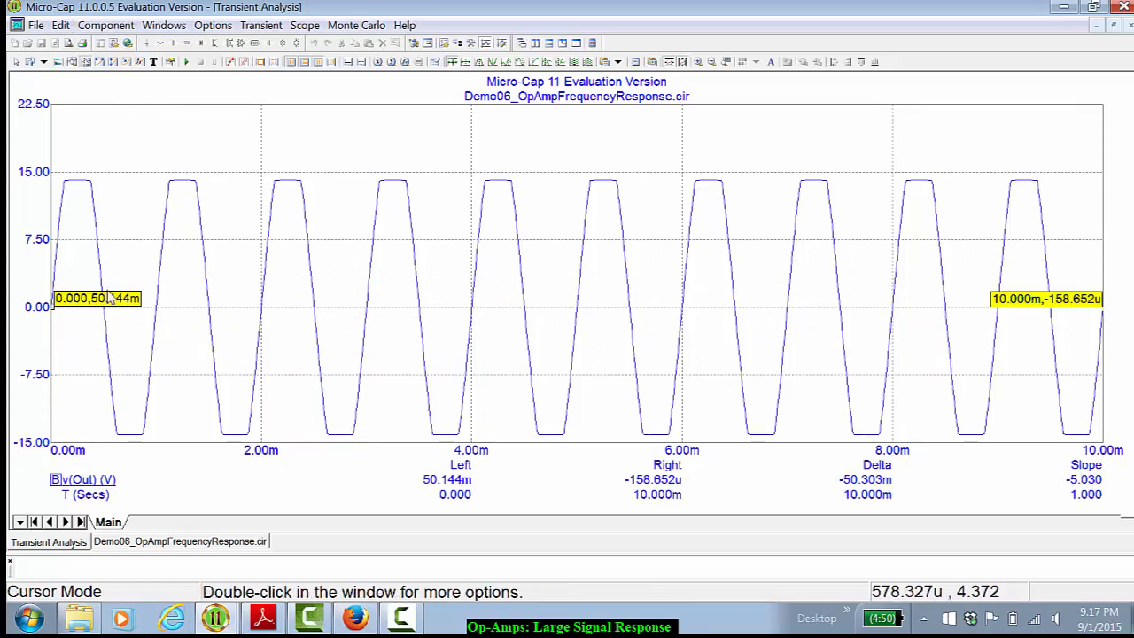
left_click_drag(133, 452, 129, 434)
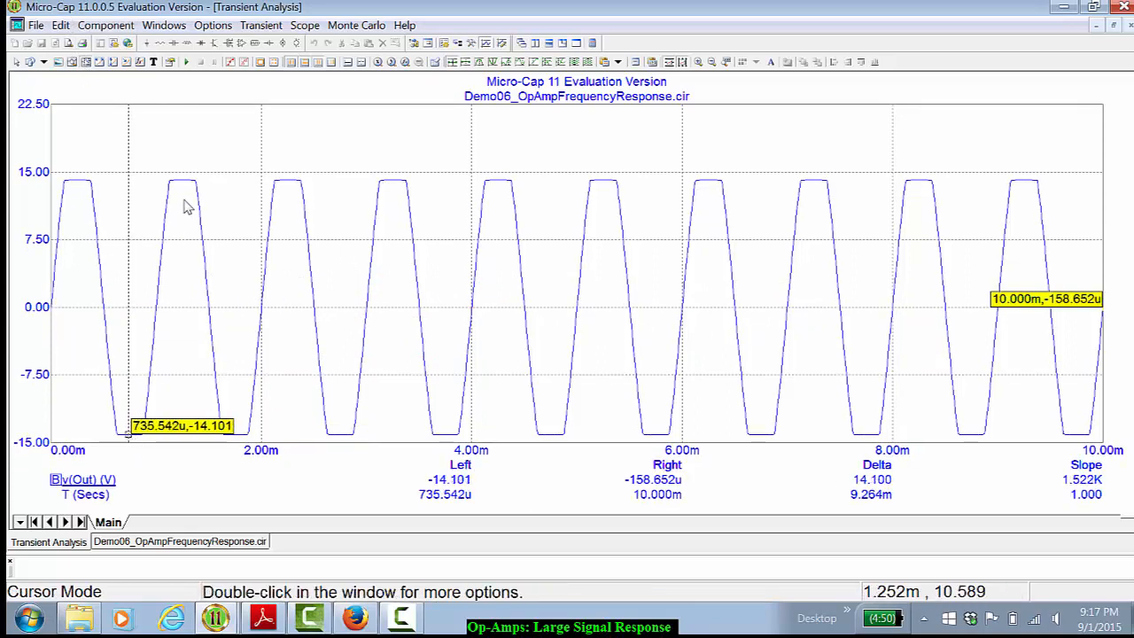
right_click(184, 181)
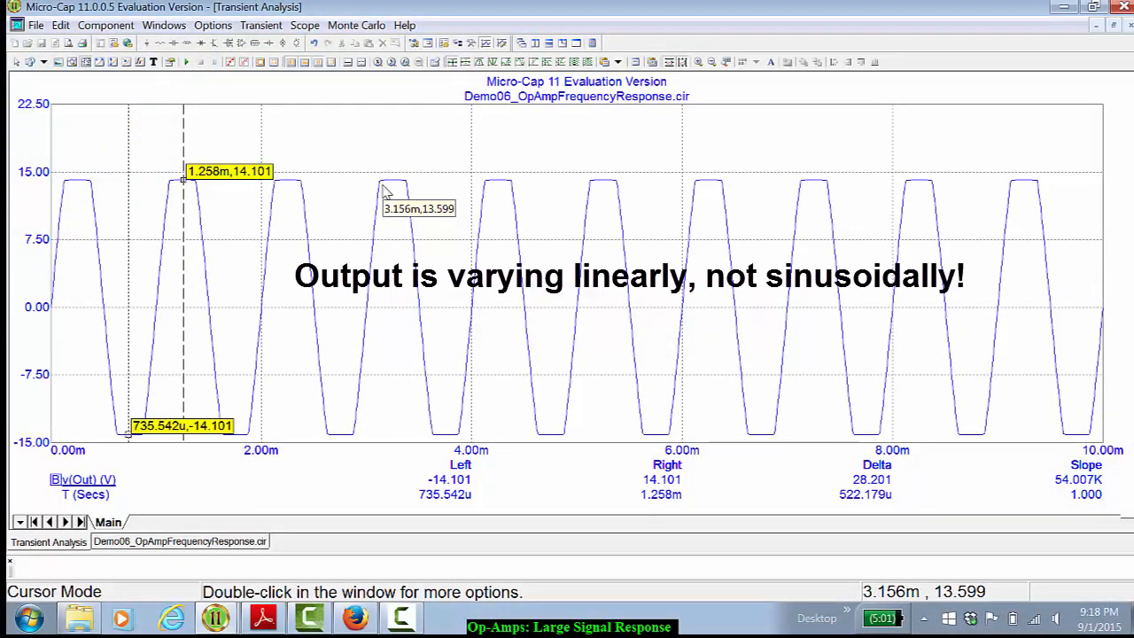
Set Vsig's sine amplitude VA to 0.2 and show the updated transient plot
left_click(215, 543)
double_click(125, 179)
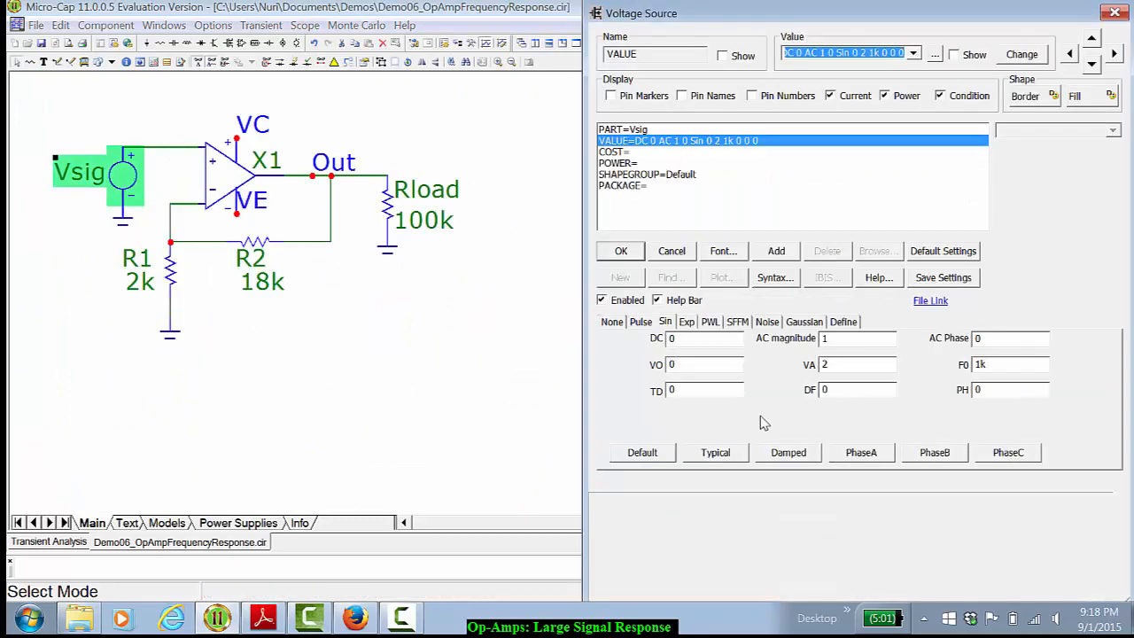
double_click(826, 365)
type(".1")
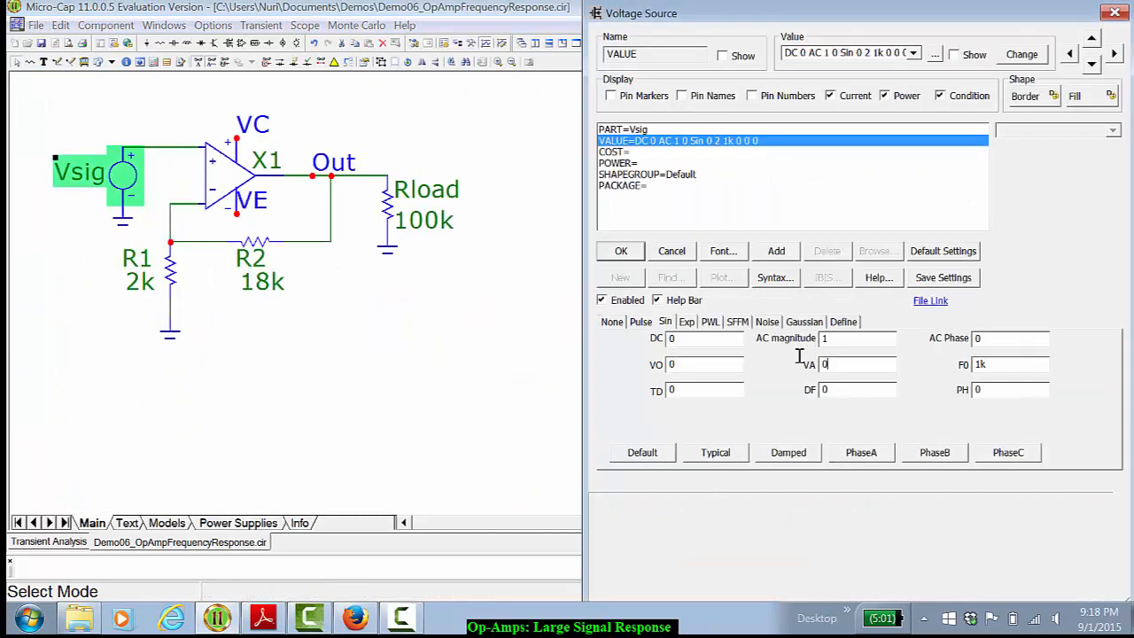
key("Return")
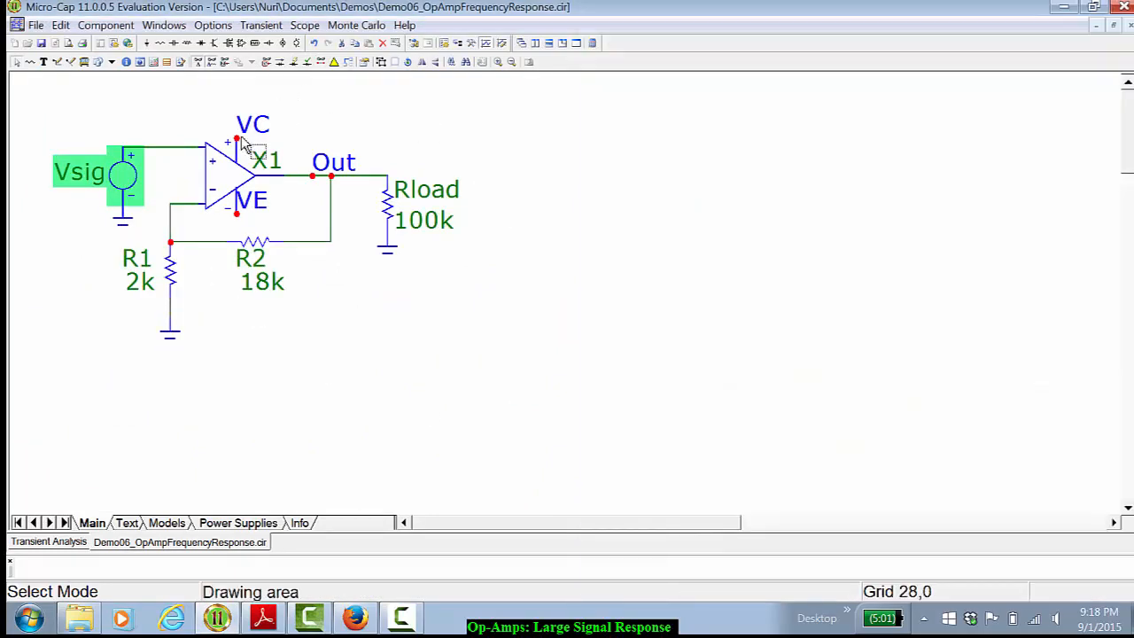
left_click(45, 542)
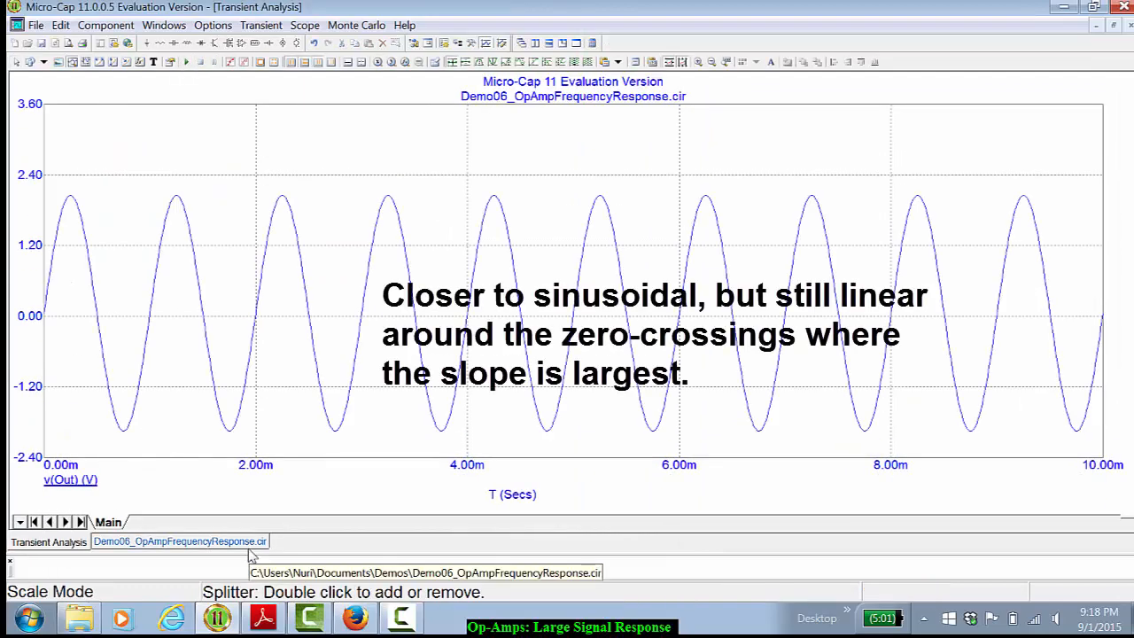
Set Vsig's sine amplitude VA to 0.02 and rerun the transient analysis
left_click(248, 543)
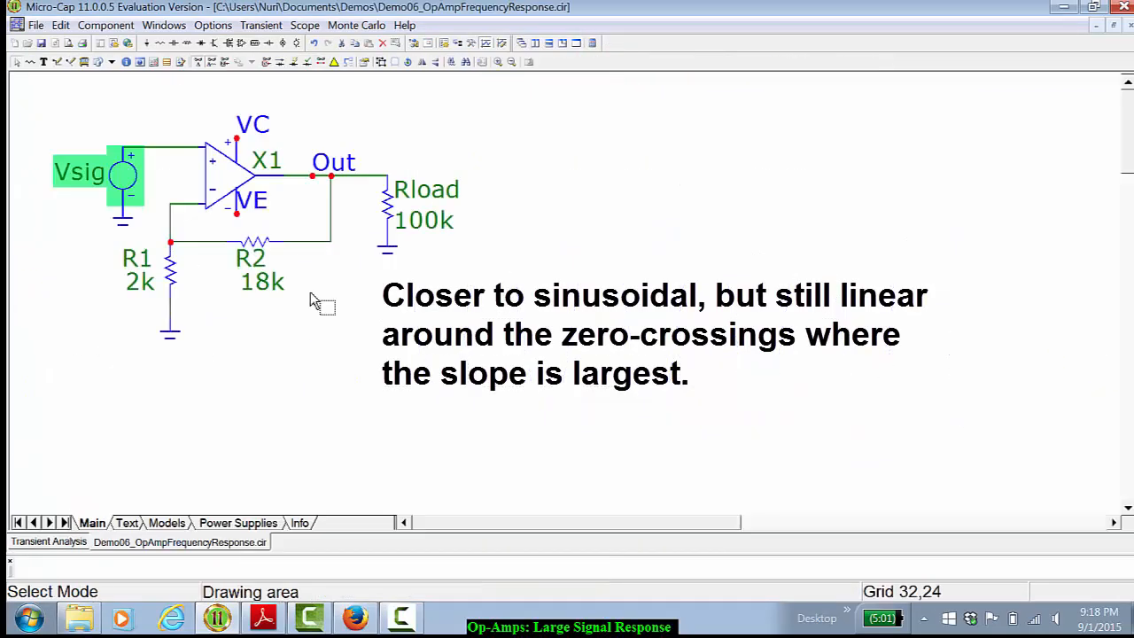
double_click(124, 177)
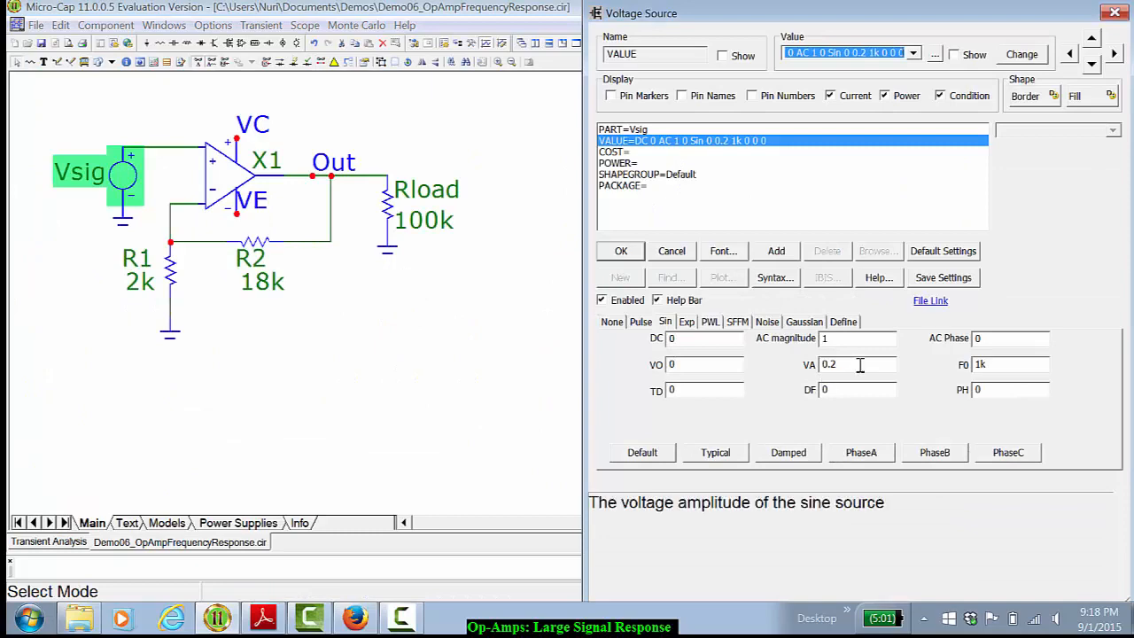
left_click(829, 364)
type("0")
key("Return")
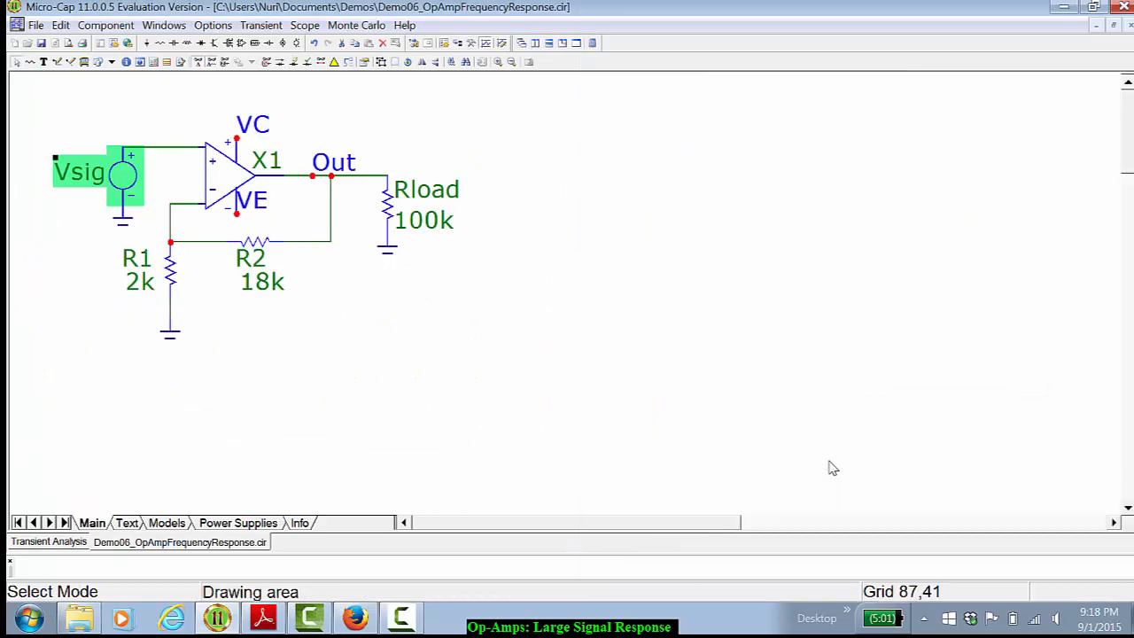
key("F2")
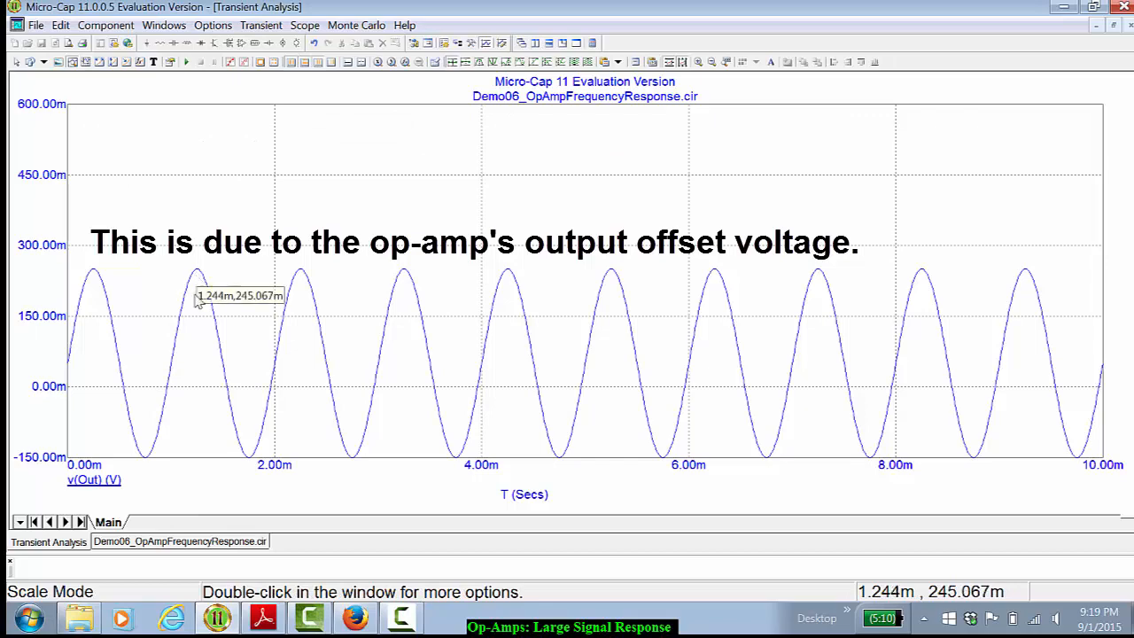
Set Vsig's sine amplitude VA back to 2 in the schematic
left_click(160, 546)
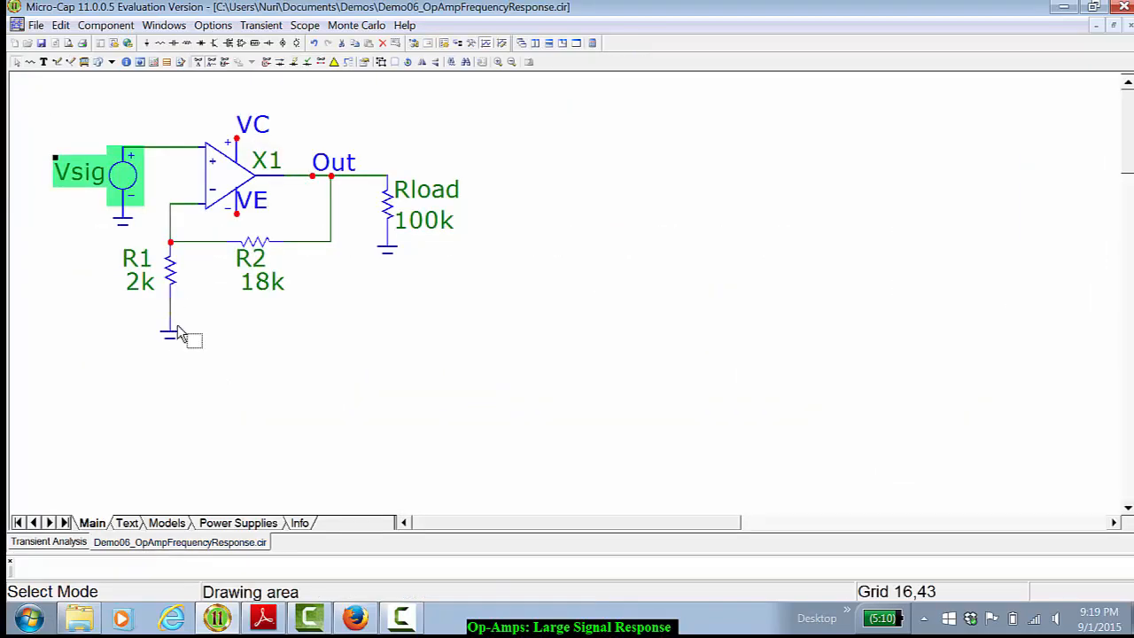
double_click(130, 184)
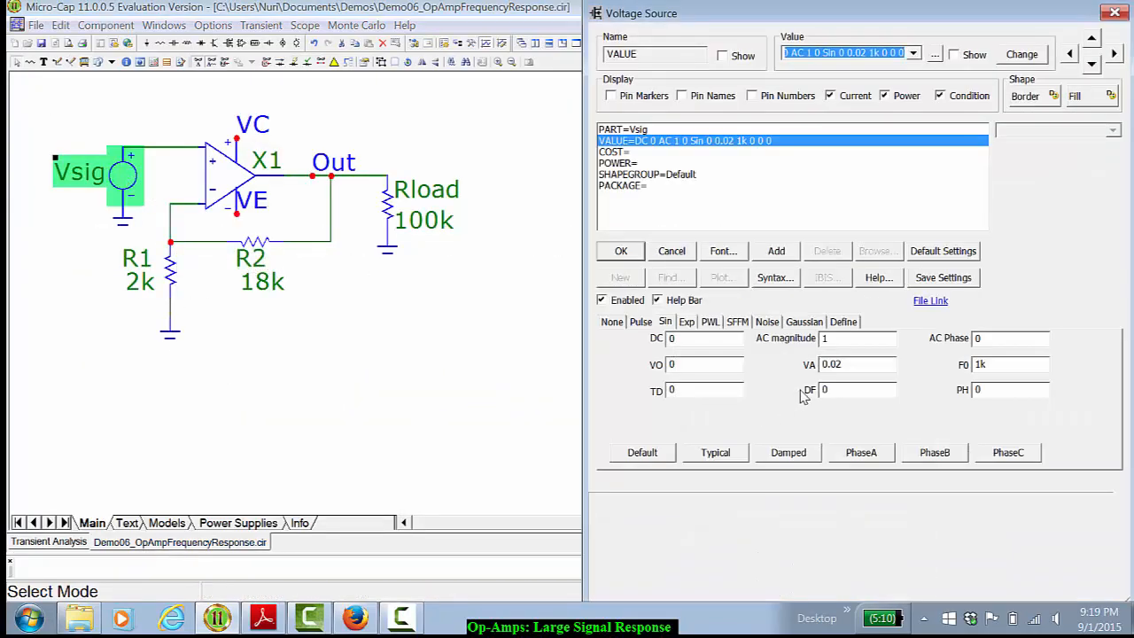
left_click(832, 368)
left_click_drag(842, 365, 832, 367)
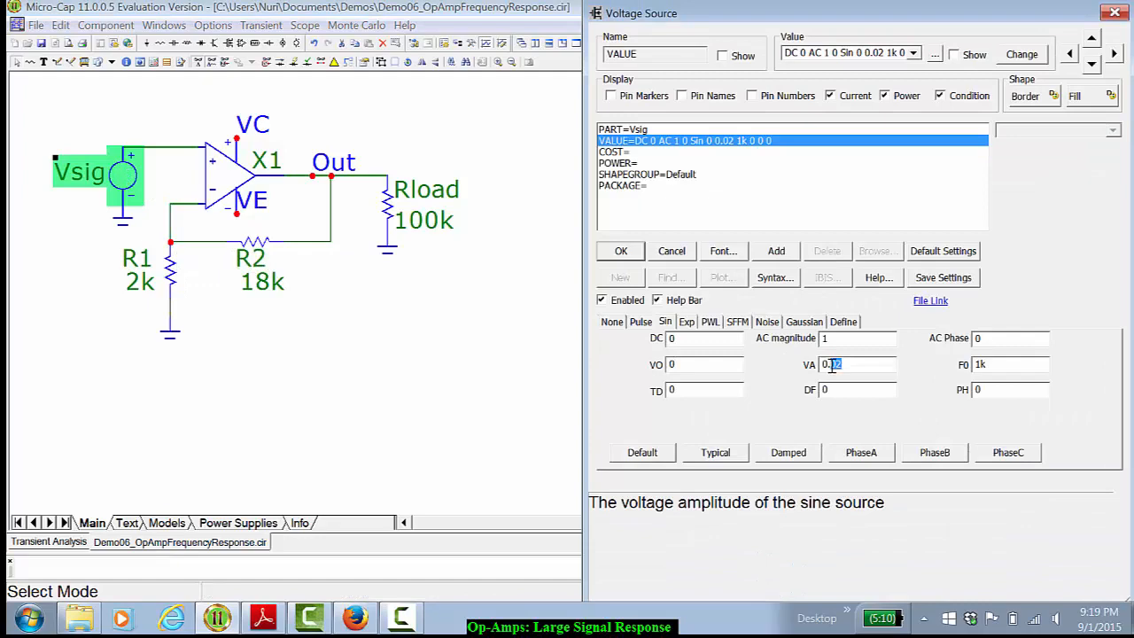
type("2")
left_click(621, 250)
Set the transient analysis time range to 3m and run the analysis
left_click(260, 25)
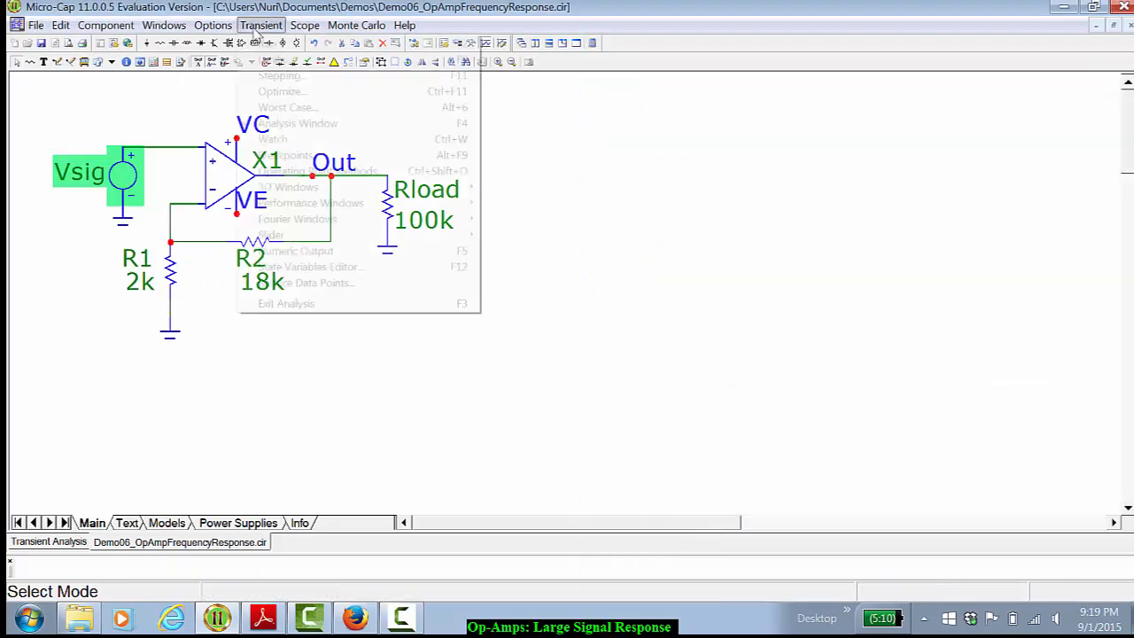
left_click(266, 38)
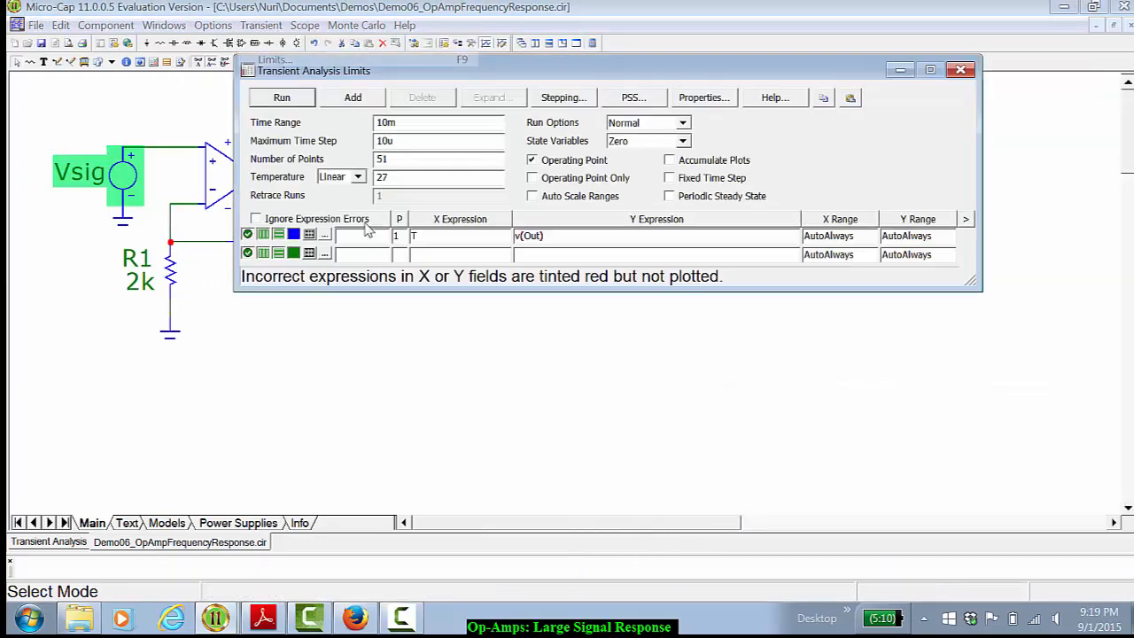
double_click(390, 122)
type("3m")
left_click(282, 98)
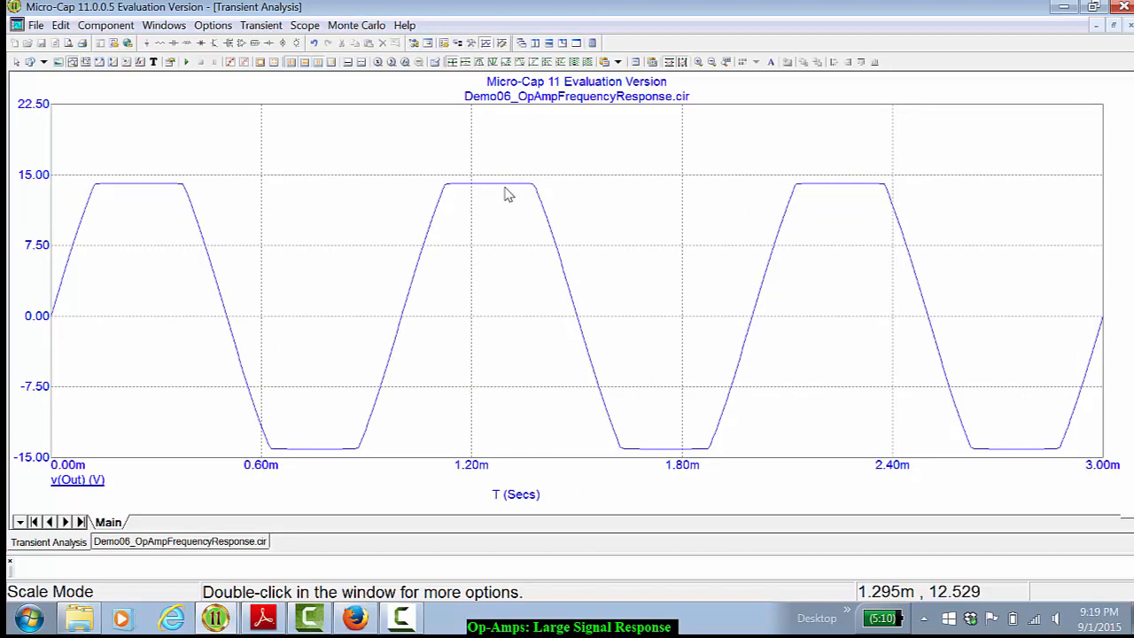
Measure the slope of the output's second falling edge with cursors where it leaves the upper plateau and reaches the lower one
left_click(86, 62)
left_click_drag(548, 177, 533, 165)
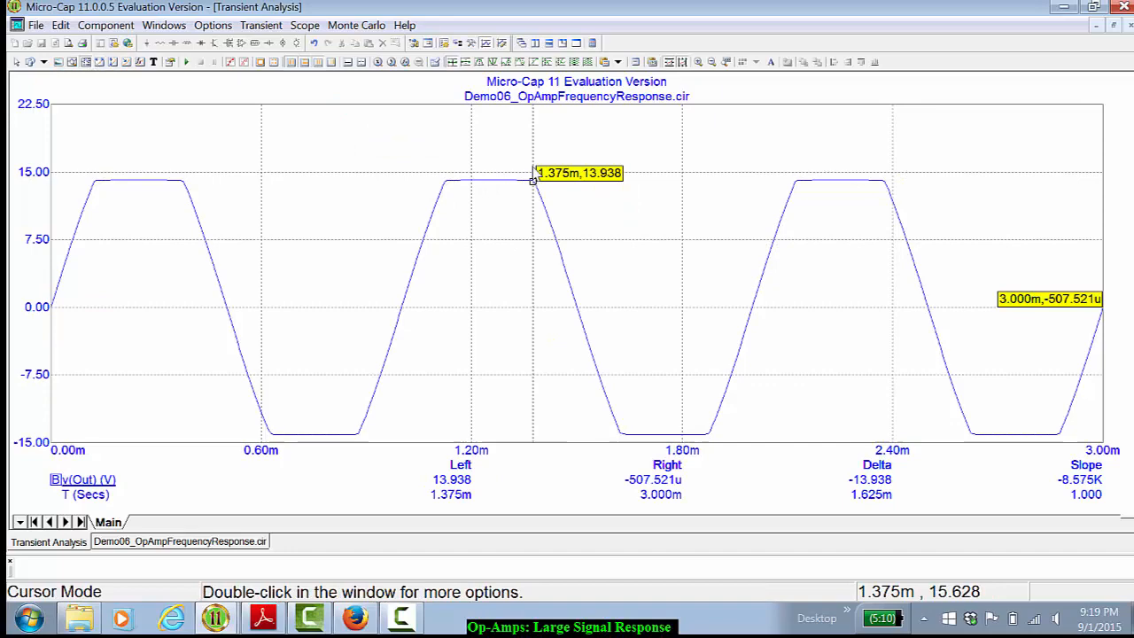
right_click(617, 442)
right_click(622, 445)
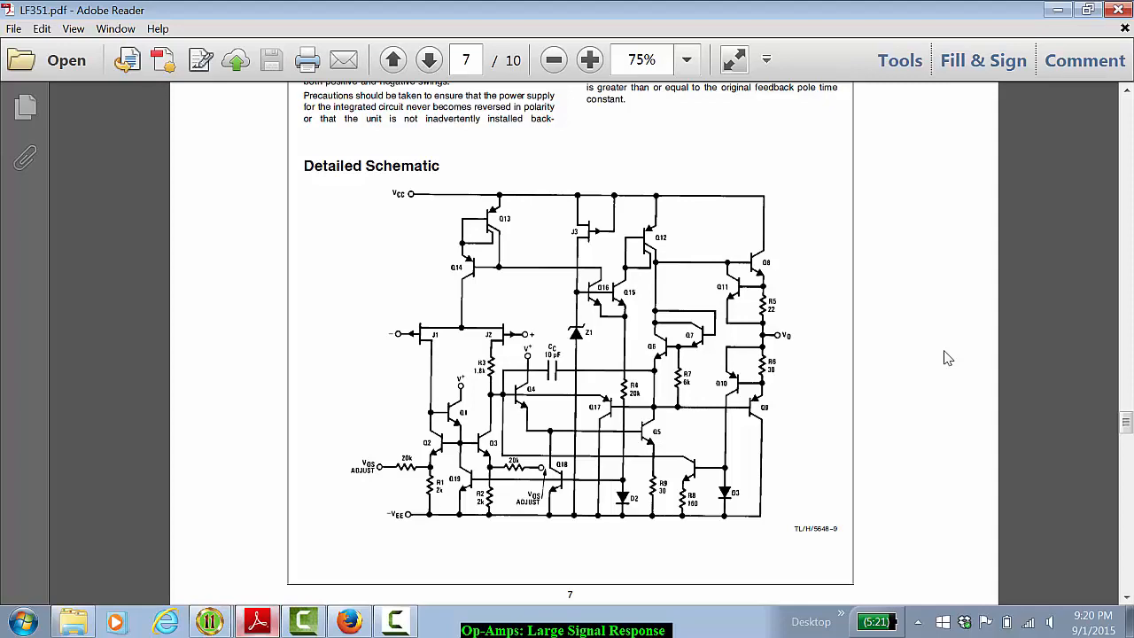
Check the transient plot again and switch to LF351.pdf in Adobe Reader to examine the typical performance curves on page 5
left_click(1058, 10)
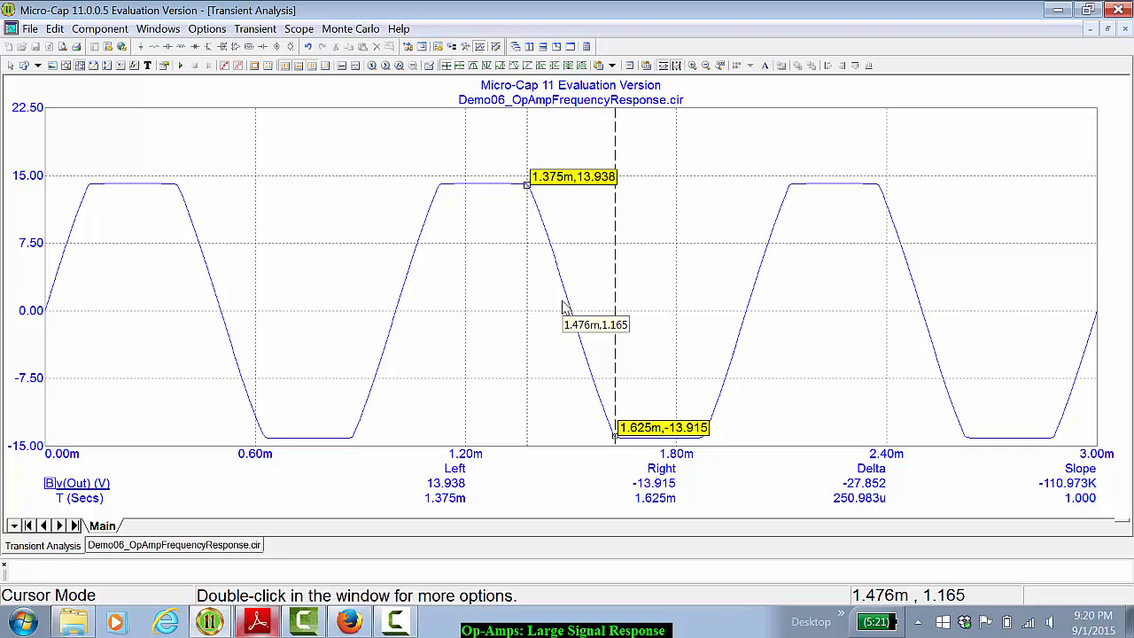
left_click(258, 621)
left_click(1127, 118)
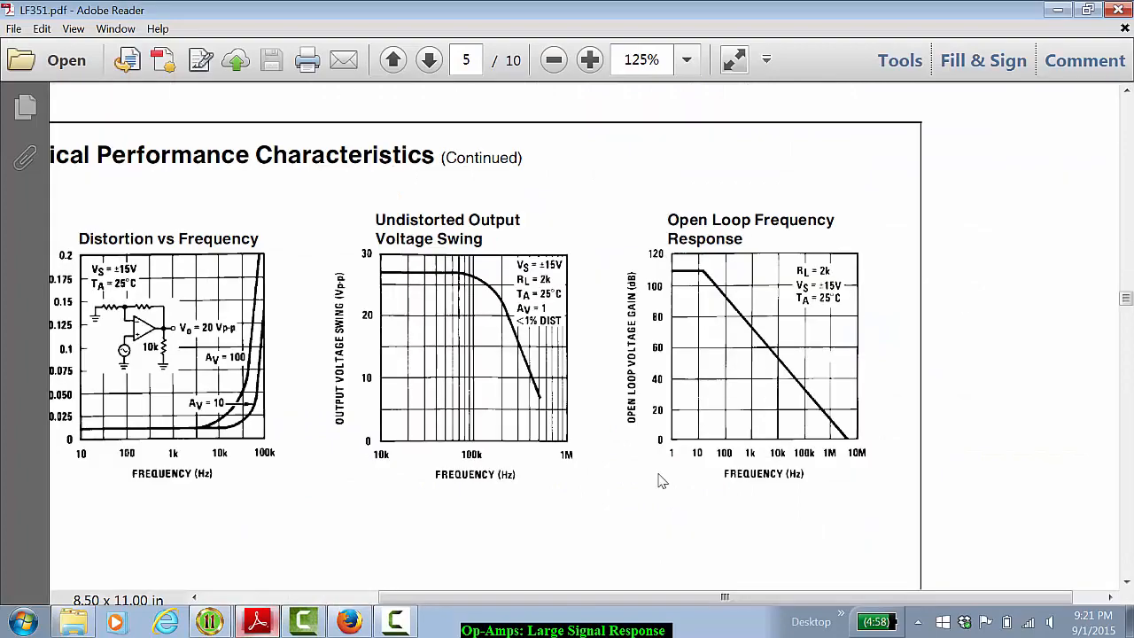
scroll(623, 521, "up", 10)
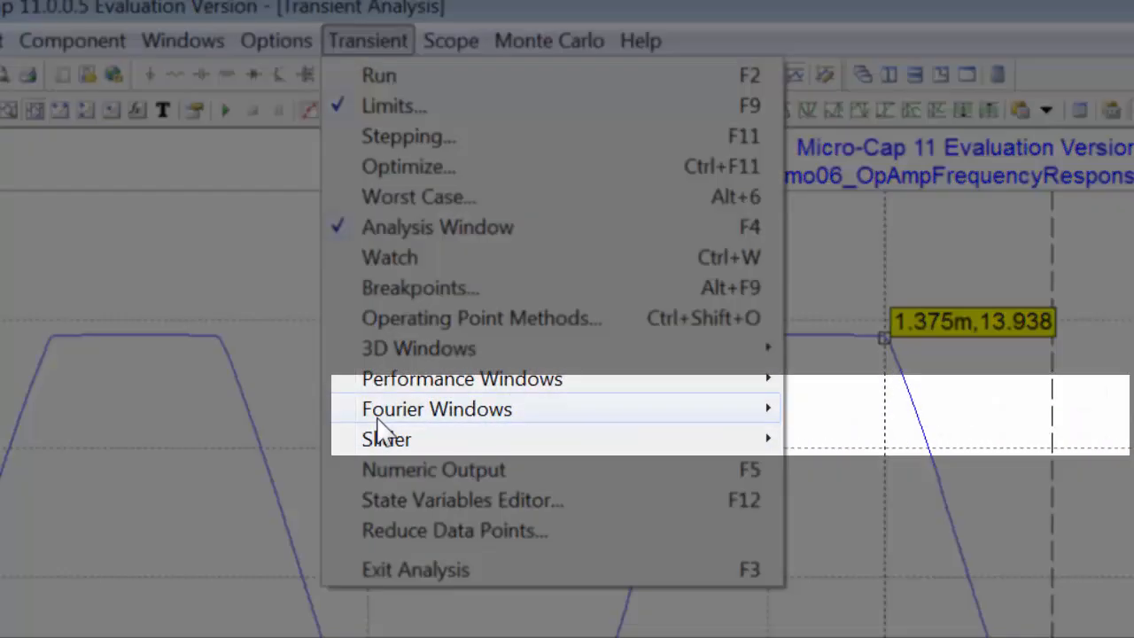
Add a Fourier window plotting dB(Harm(v(Out))) and turn off its X auto scale, setting Range High to 30000 and Grid Spacing to 3000
mouse_move(313, 314)
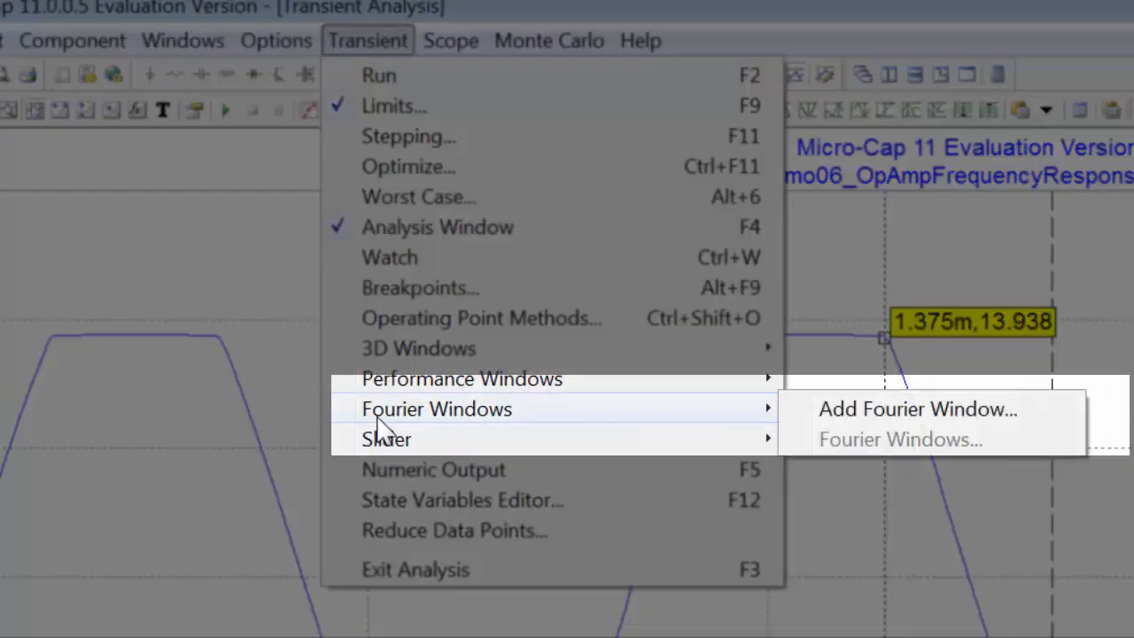
left_click(846, 412)
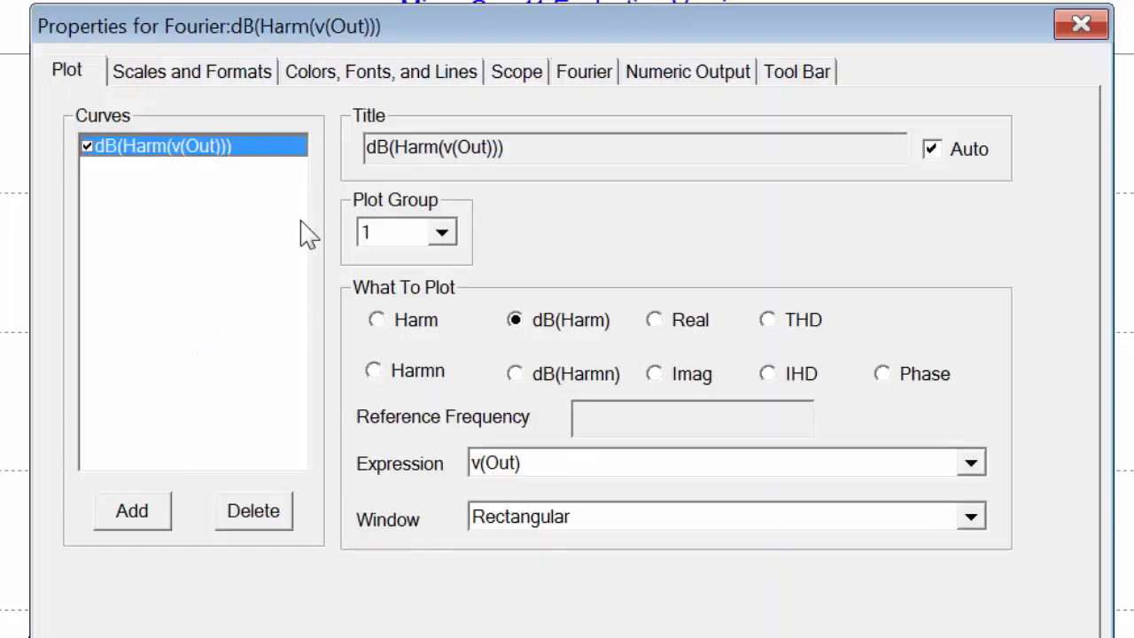
left_click(149, 75)
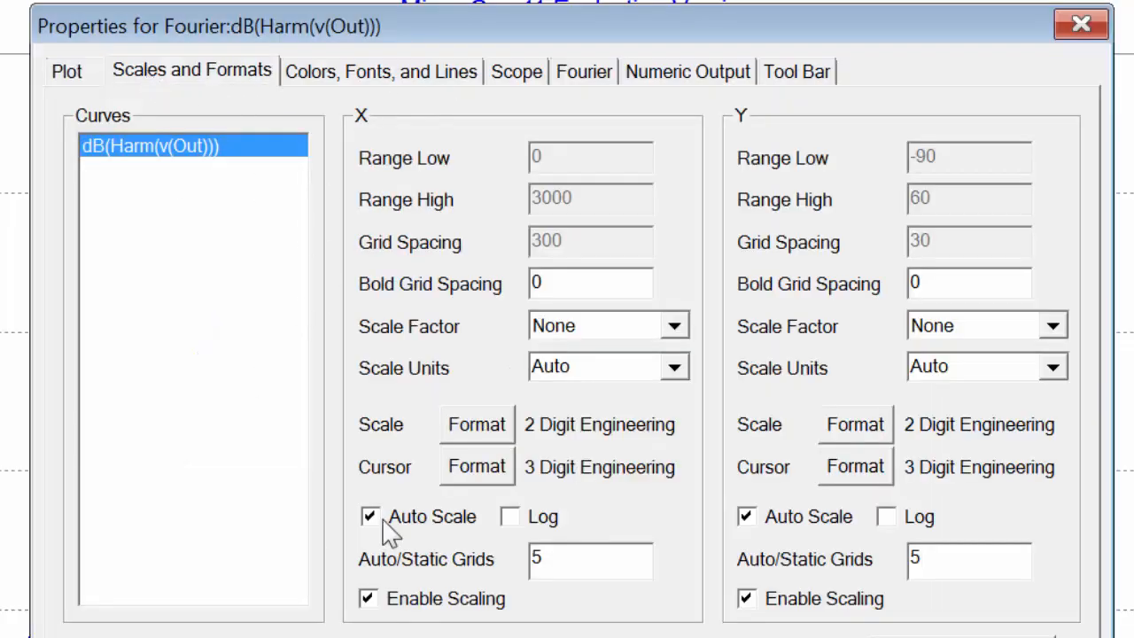
left_click(371, 516)
left_click(600, 200)
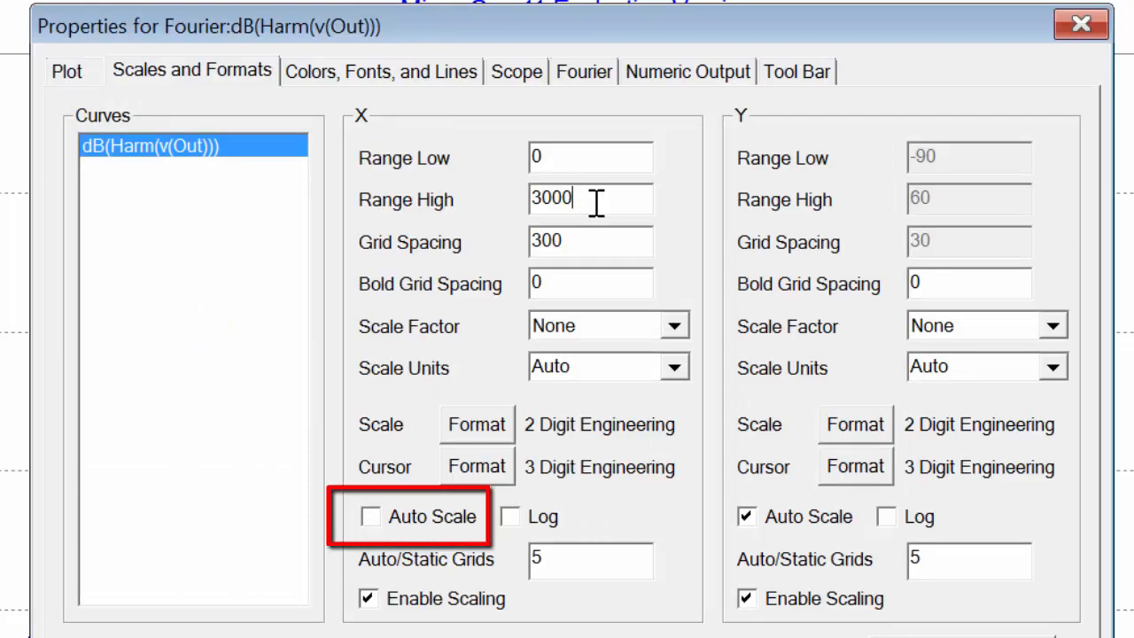
type("0")
left_click(605, 239)
type("0")
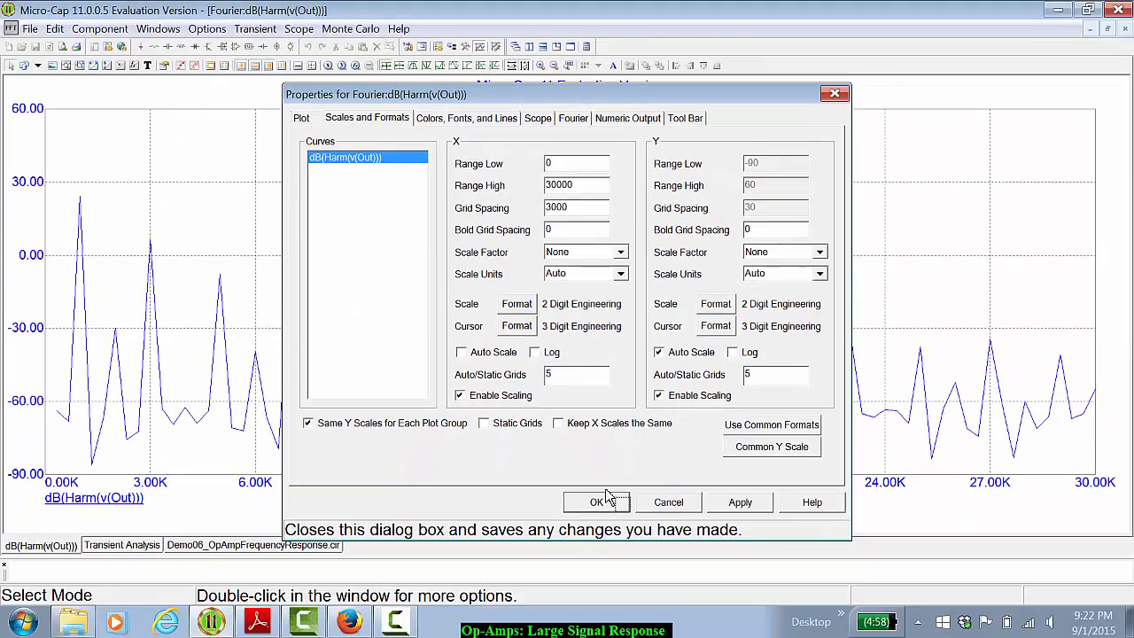
left_click(612, 555)
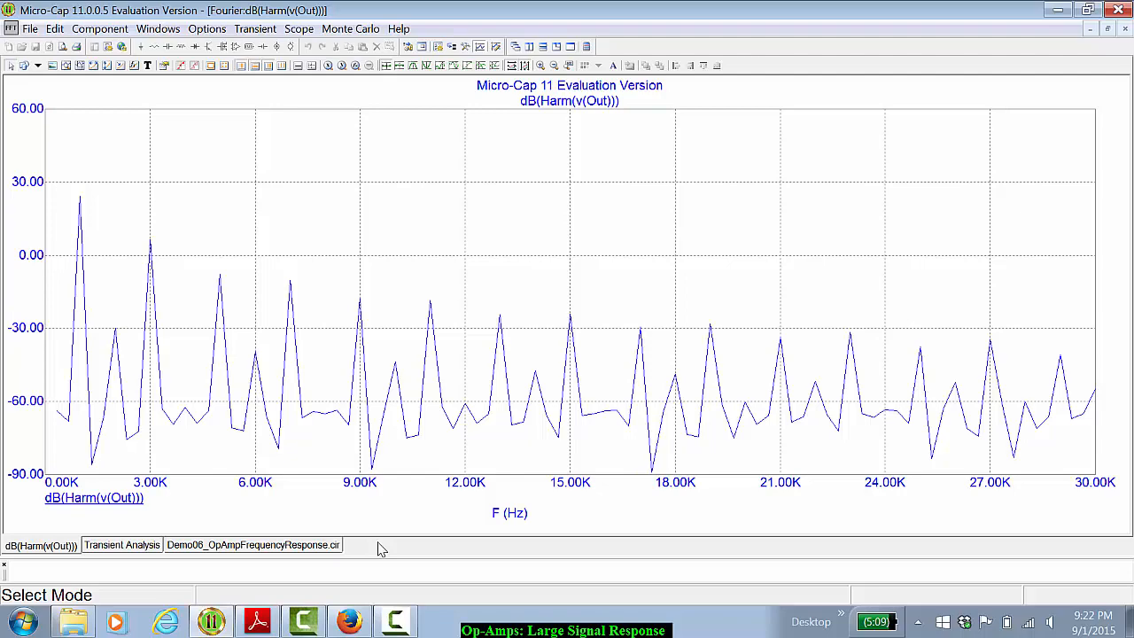
Set Vsig's sine amplitude VA to 0.2 in the schematic
left_click(257, 545)
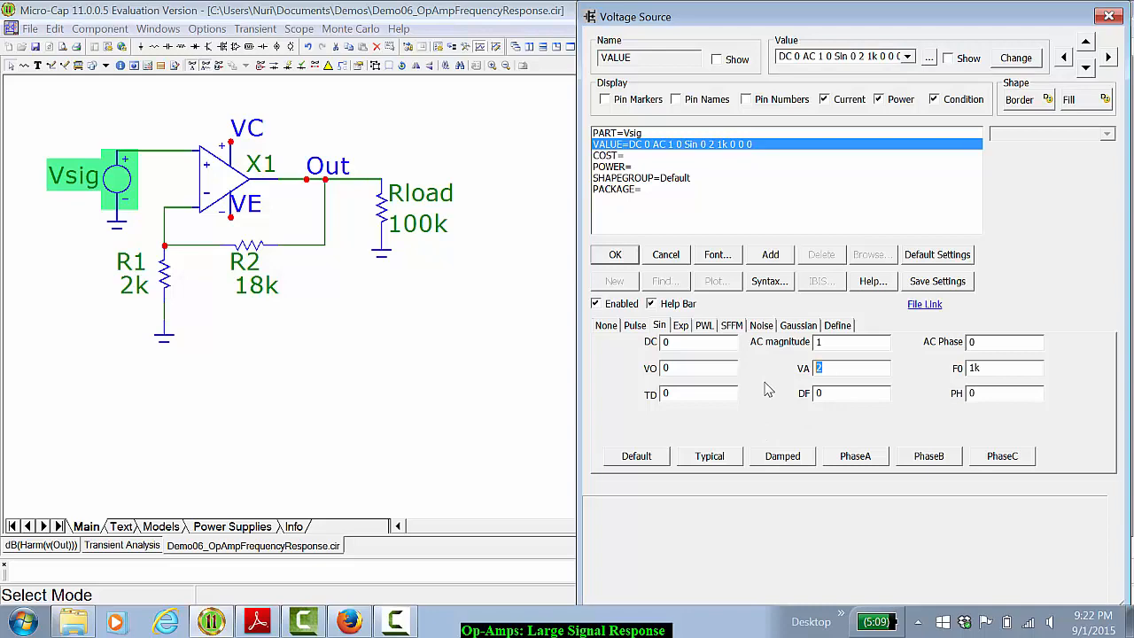
type("0.2")
key("Return")
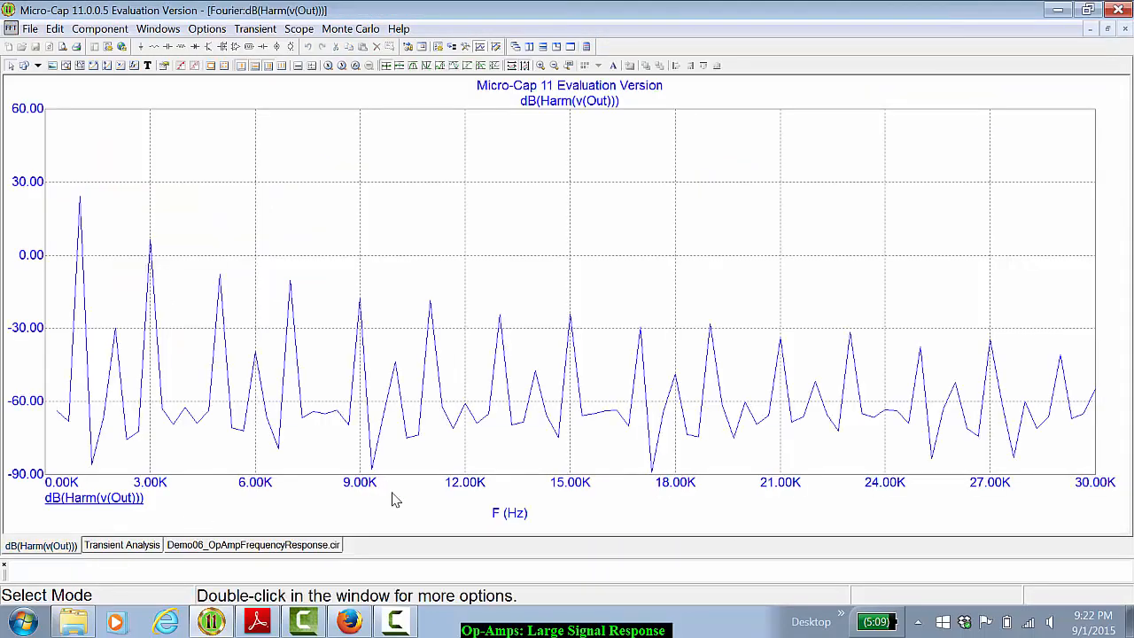
Rerun the transient analysis and examine the output's harmonic spectrum in the Fourier plot
left_click(108, 544)
left_click(180, 67)
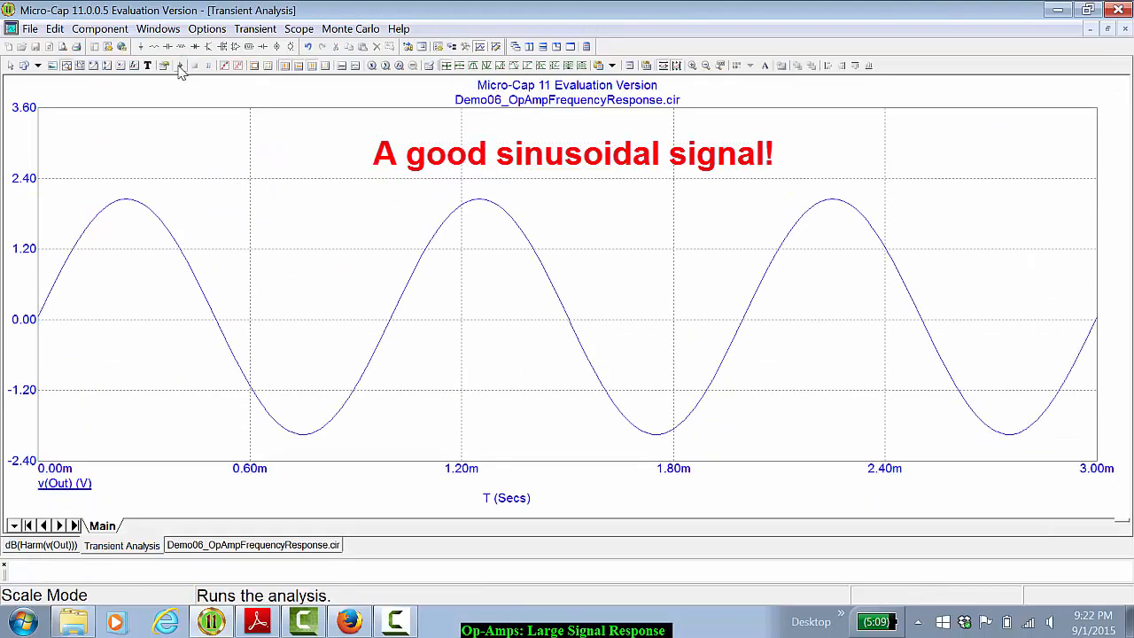
left_click(55, 547)
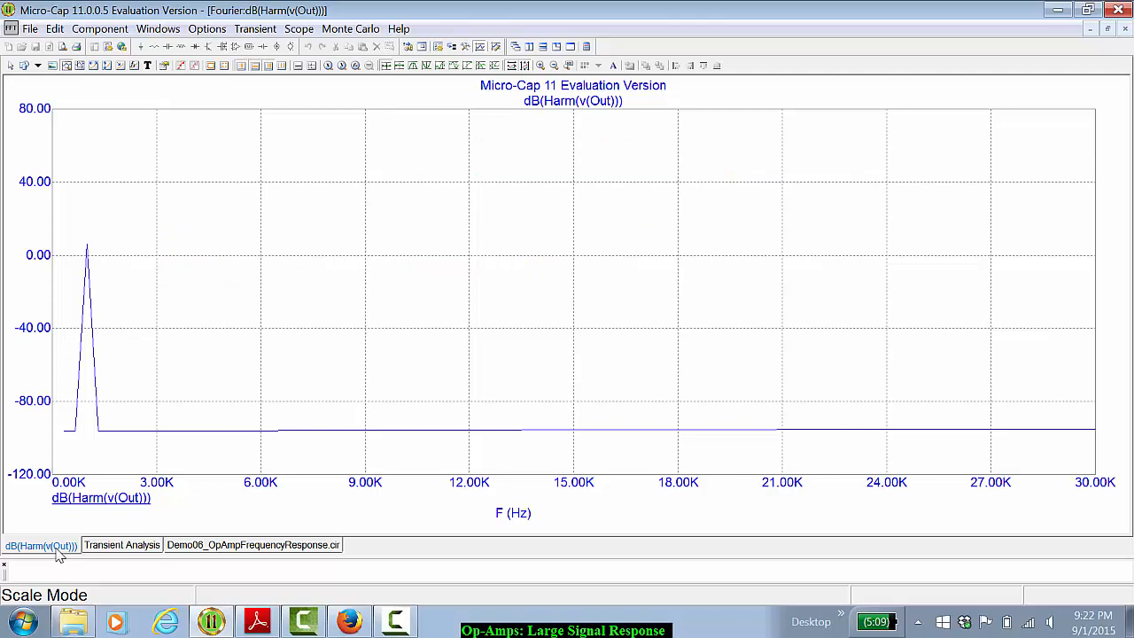
Set the transient analysis time range to 10m and the maximum time step to 100u, and run the analysis
left_click(128, 547)
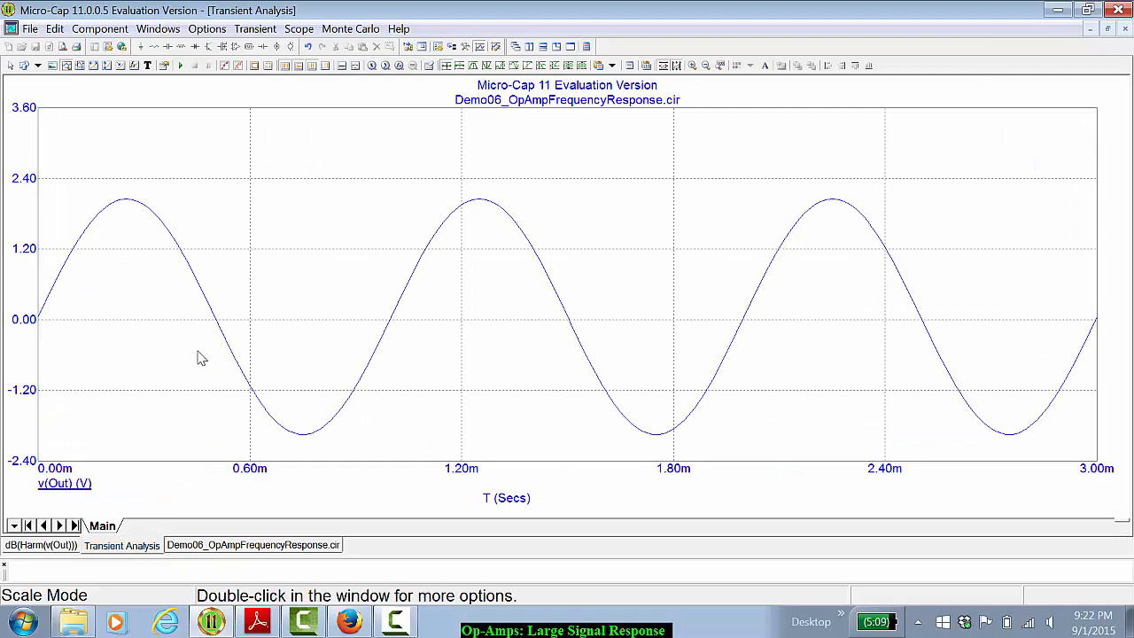
left_click(255, 29)
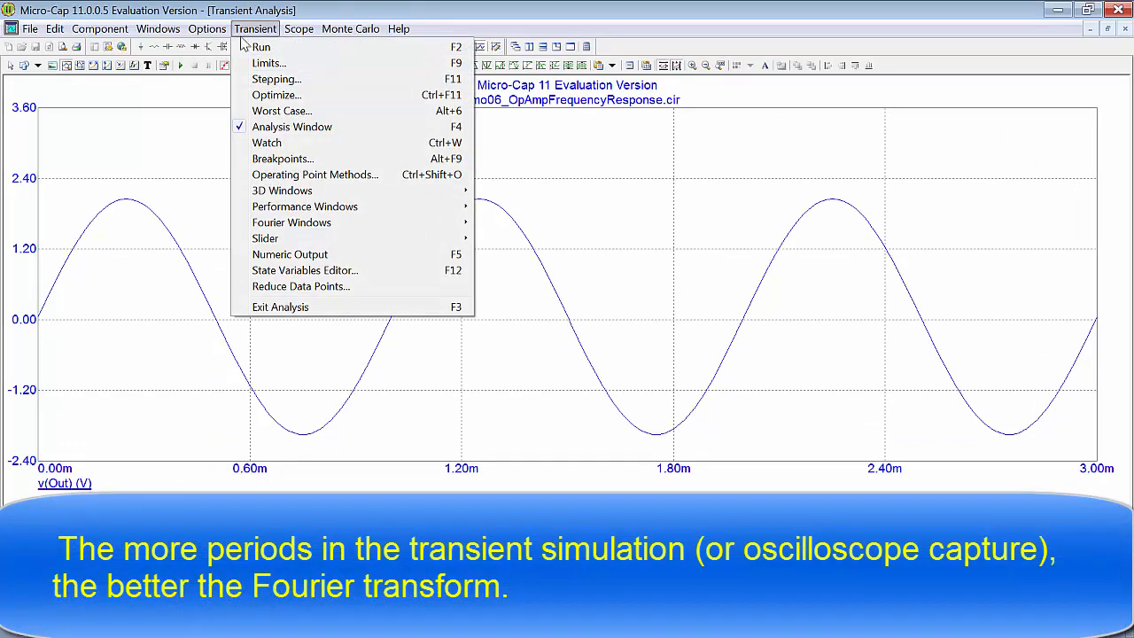
left_click(268, 63)
left_click_drag(377, 127, 352, 127)
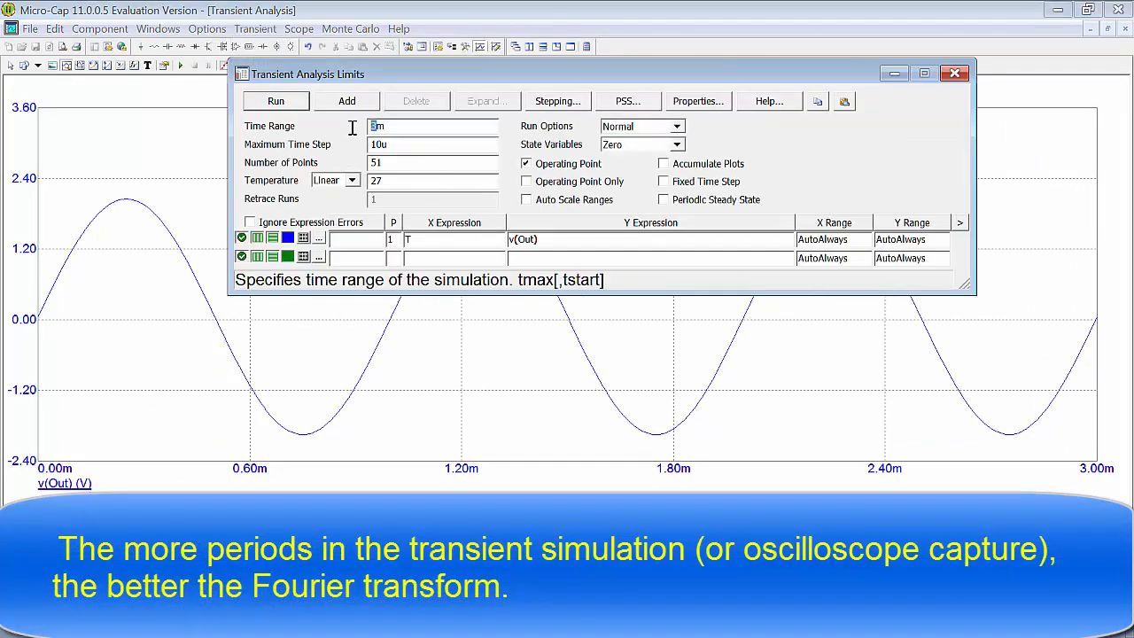
type("10")
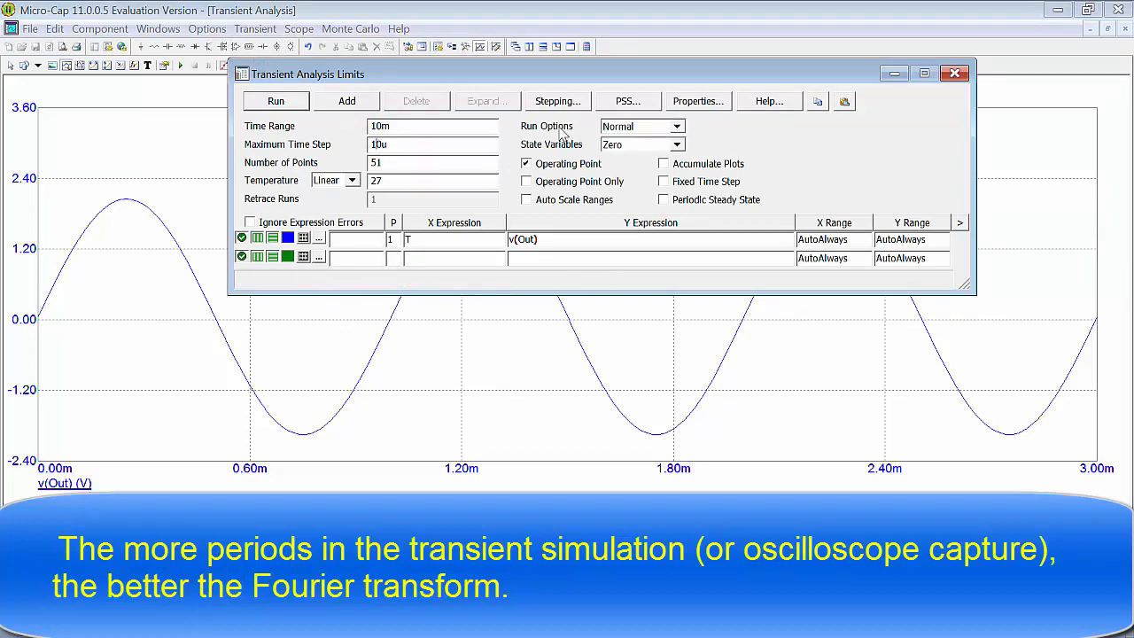
type("0")
key("F2")
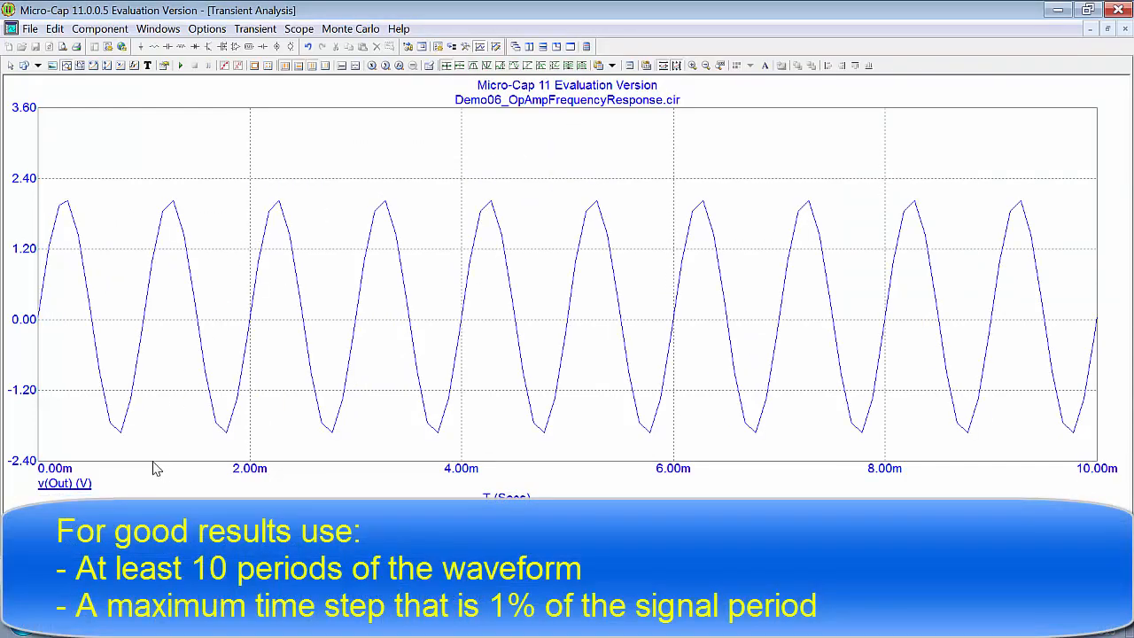
Reduce the transient analysis maximum time step to 1% of the signal period and rerun the analysis
left_click(253, 28)
left_click(292, 61)
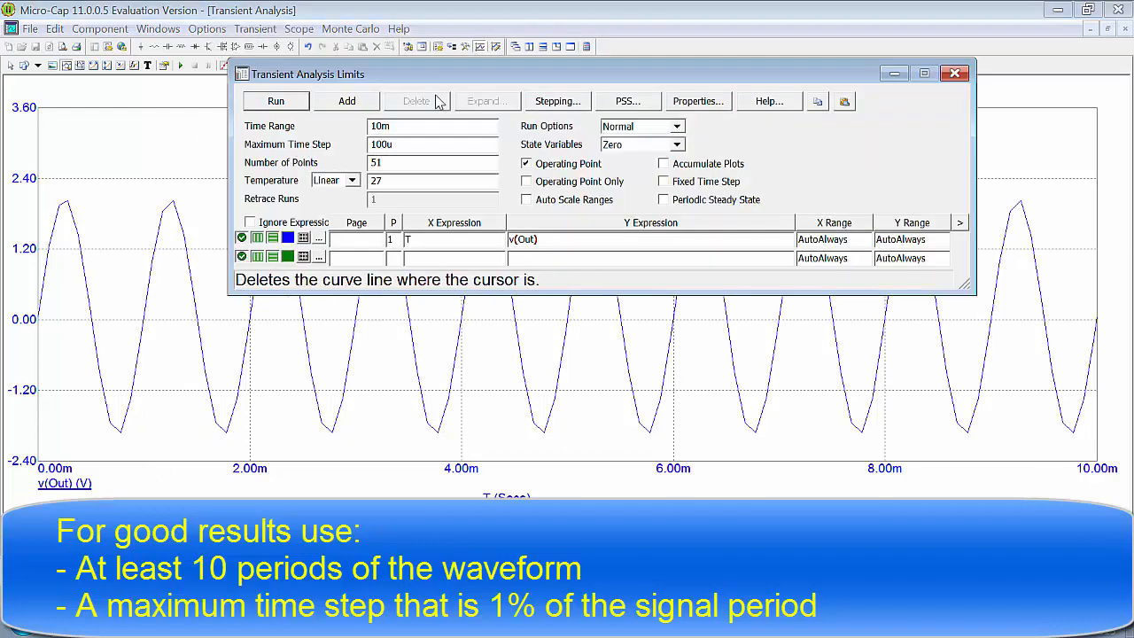
left_click(269, 103)
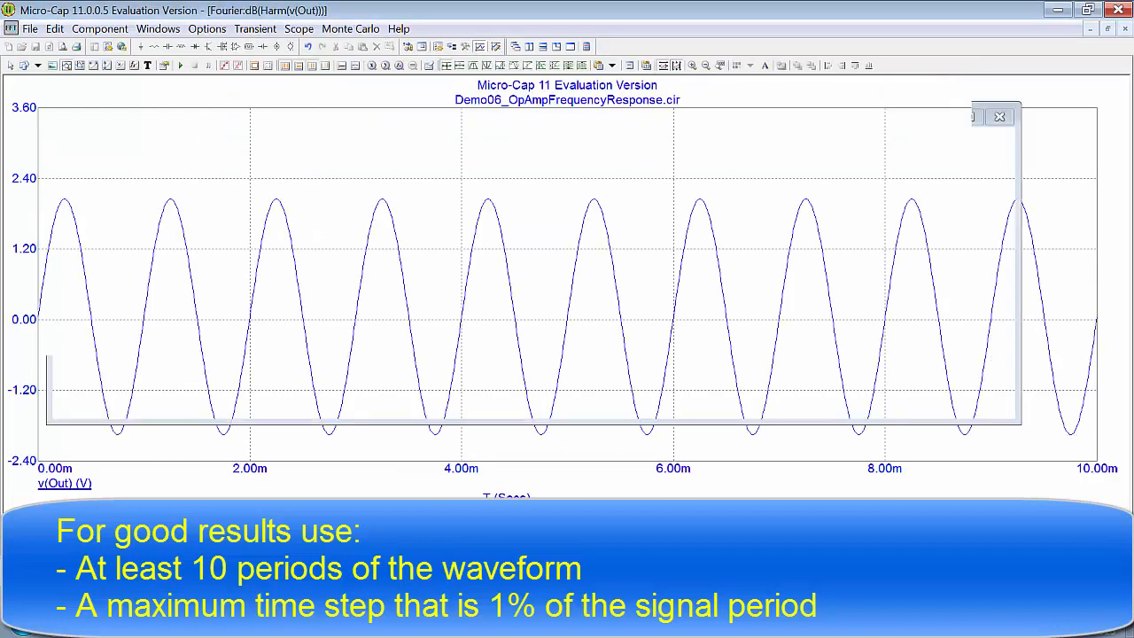